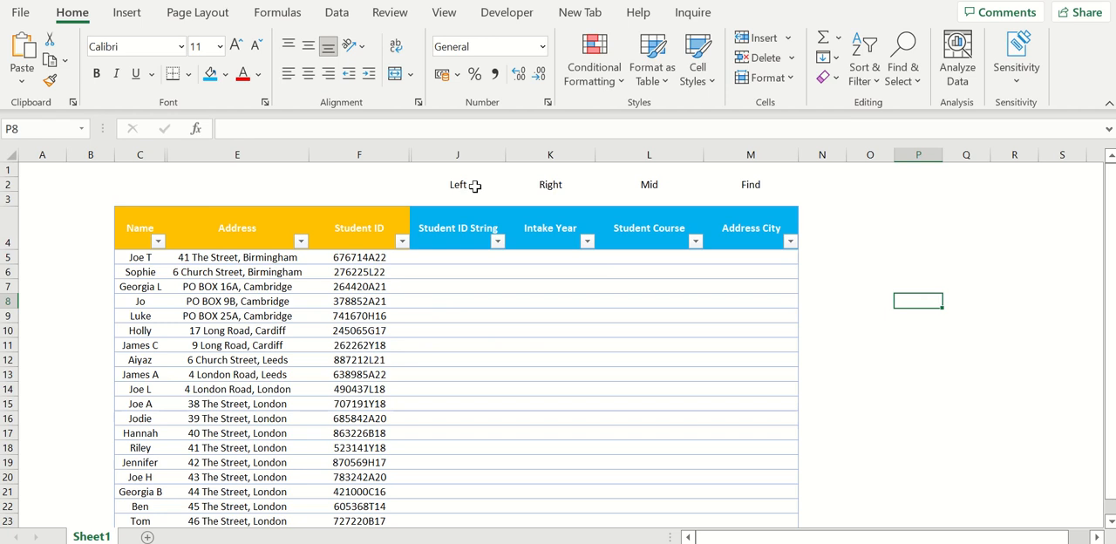
- Examine the function labels above the table, the student data columns, and the character structure of the Student ID codes
left_click_drag(475, 185, 539, 187)
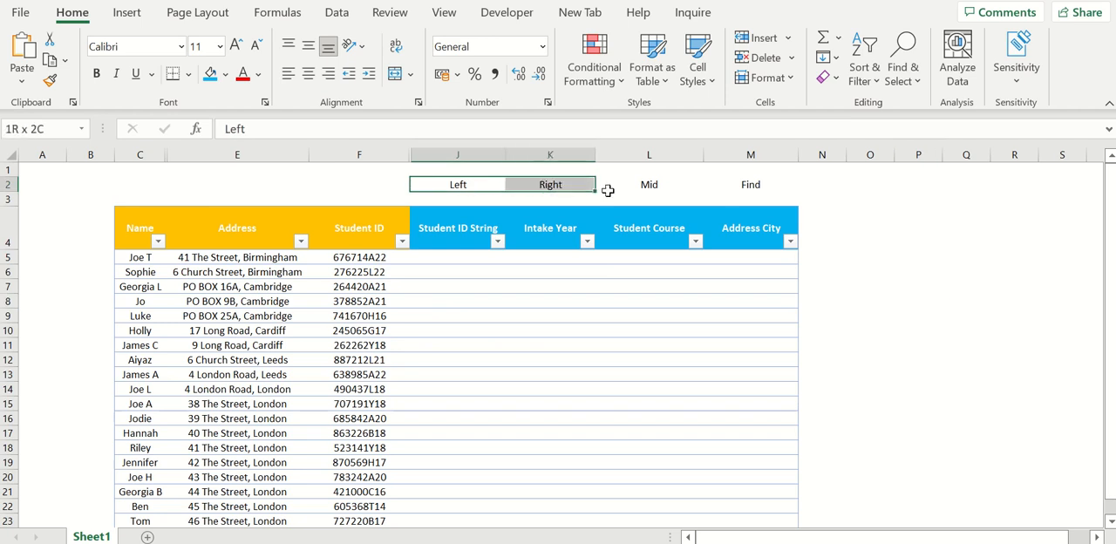
left_click_drag(608, 190, 758, 190)
left_click(859, 214)
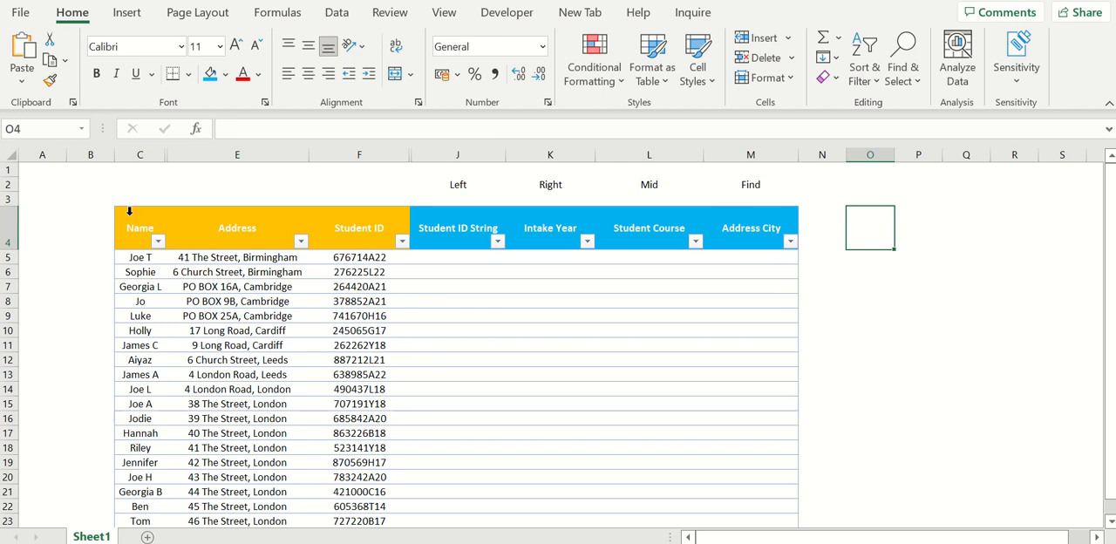
left_click_drag(130, 219, 377, 425)
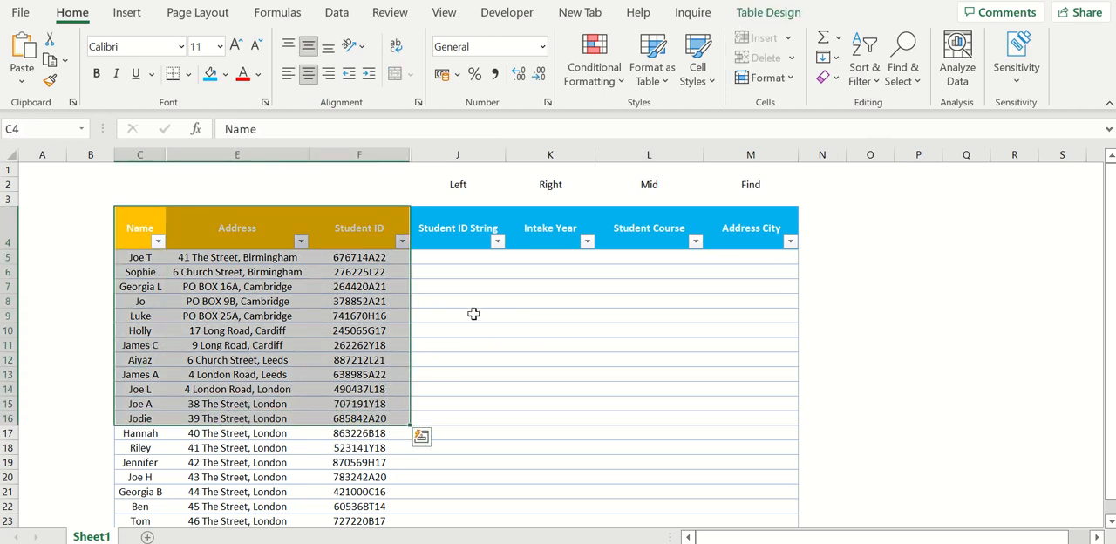
left_click(375, 260)
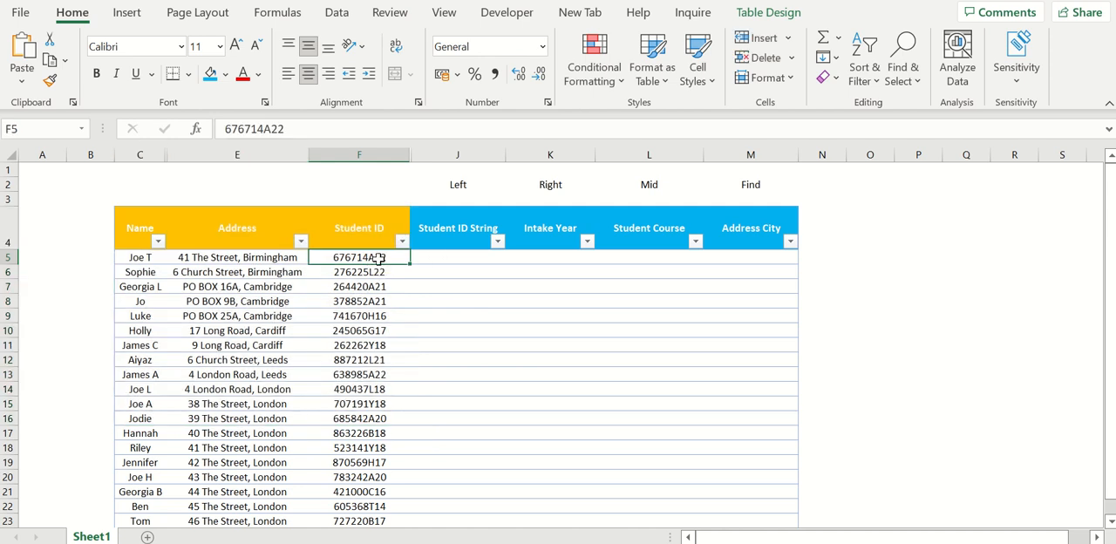
left_click_drag(373, 233, 368, 447)
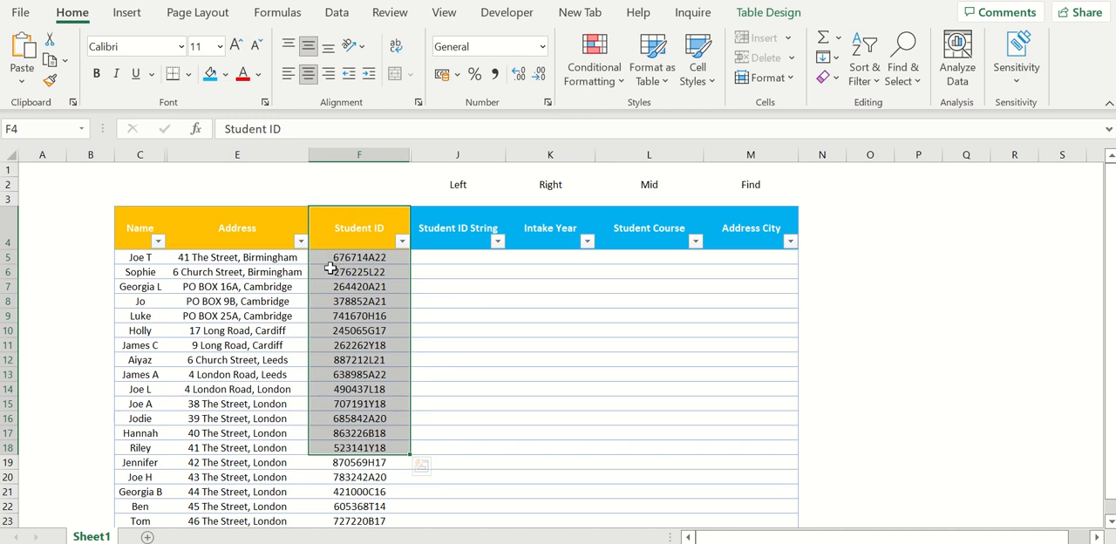
double_click(386, 257)
left_click_drag(377, 258, 416, 304)
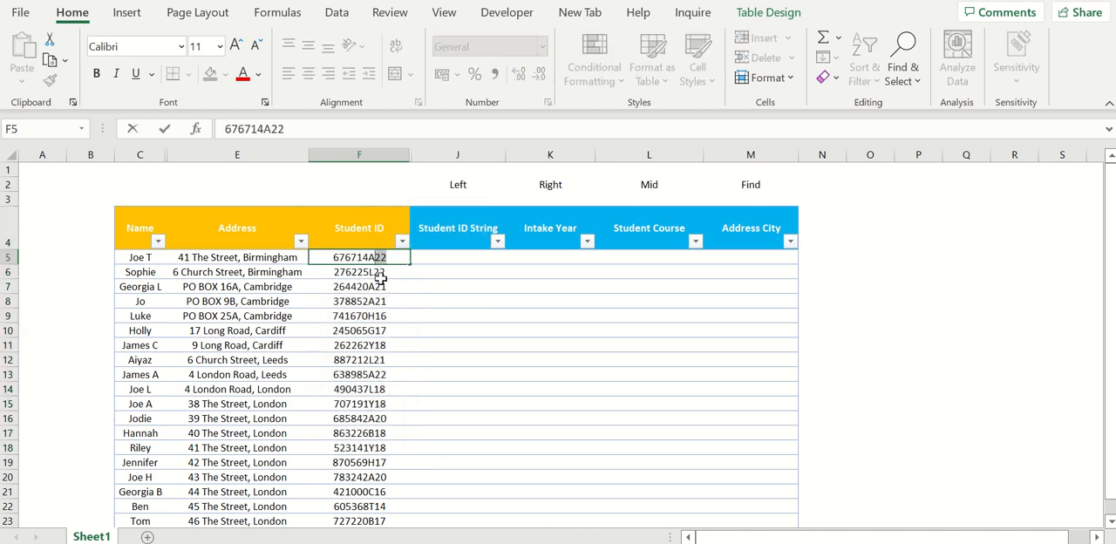
left_click_drag(368, 258, 375, 259)
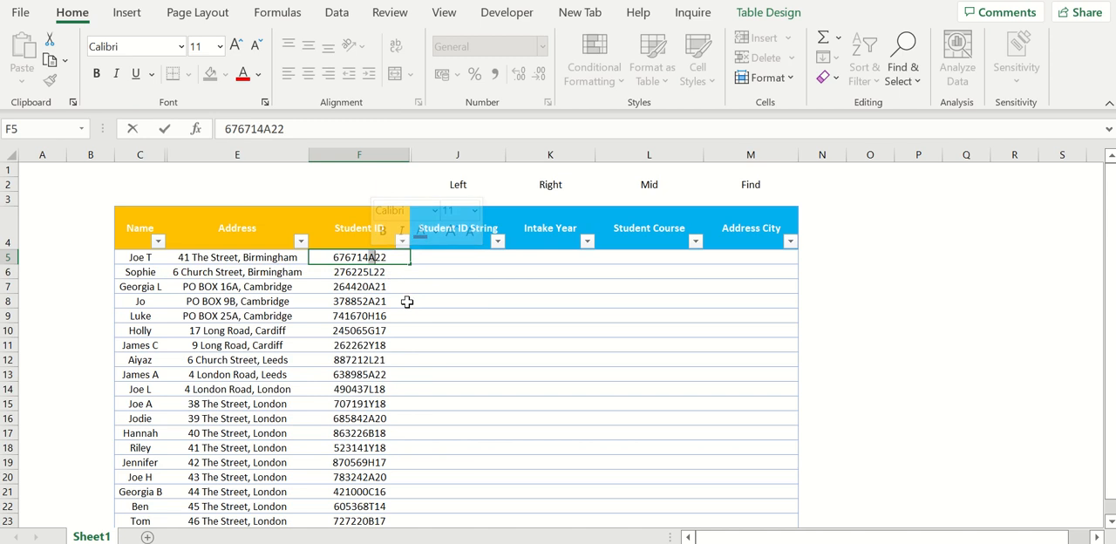
left_click(459, 256)
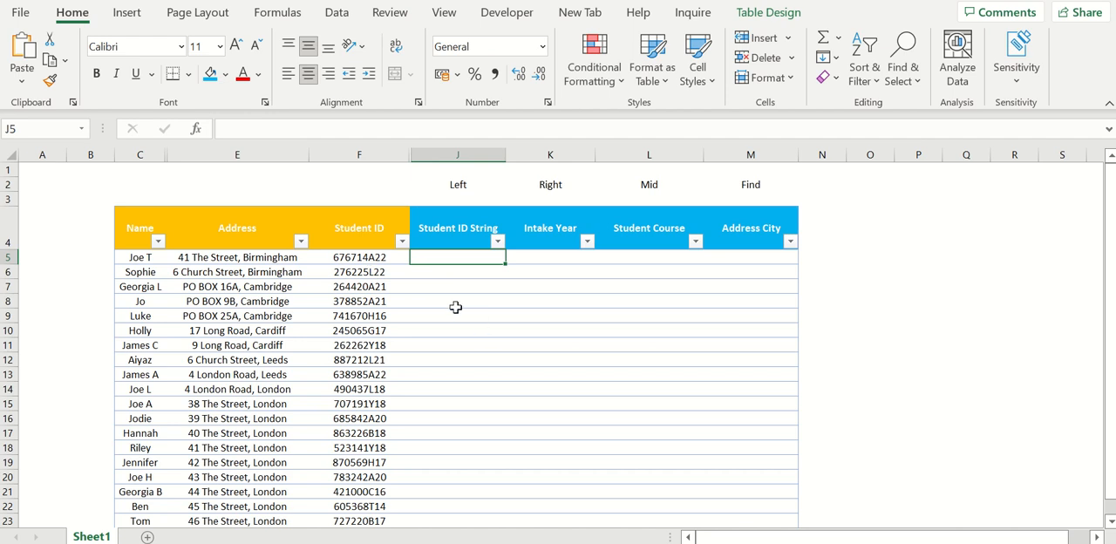
left_click_drag(384, 258, 393, 521)
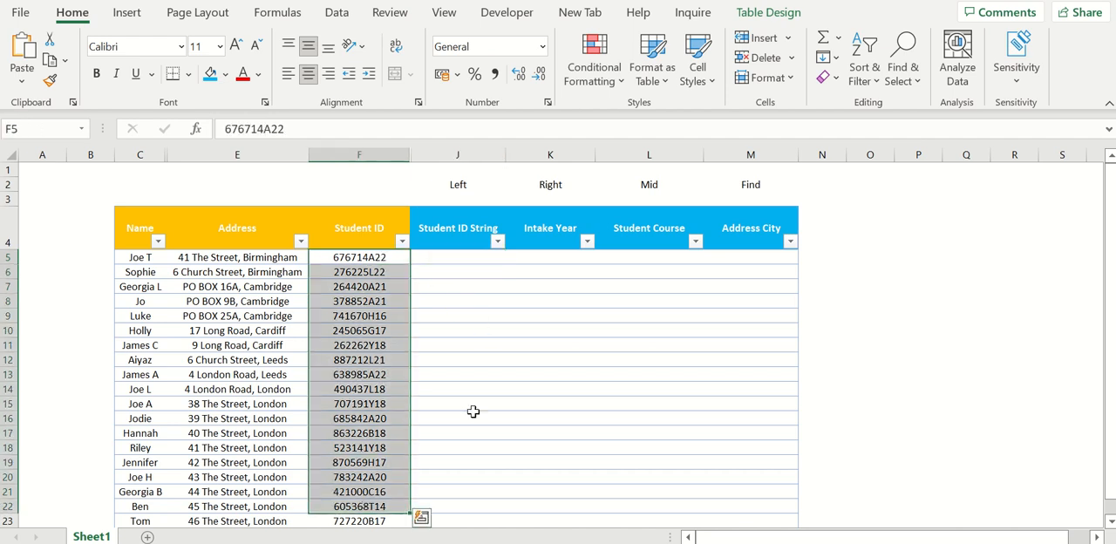
left_click(457, 345)
- Fill the Student ID String column with a LEFT formula that extracts the first 6 characters of the Student ID
left_click(448, 258)
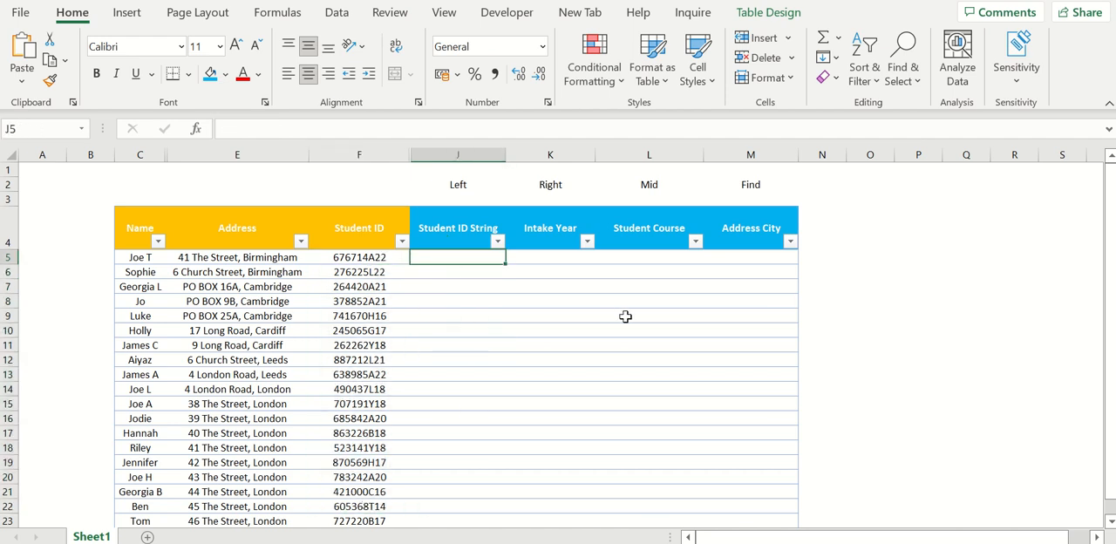
type("=")
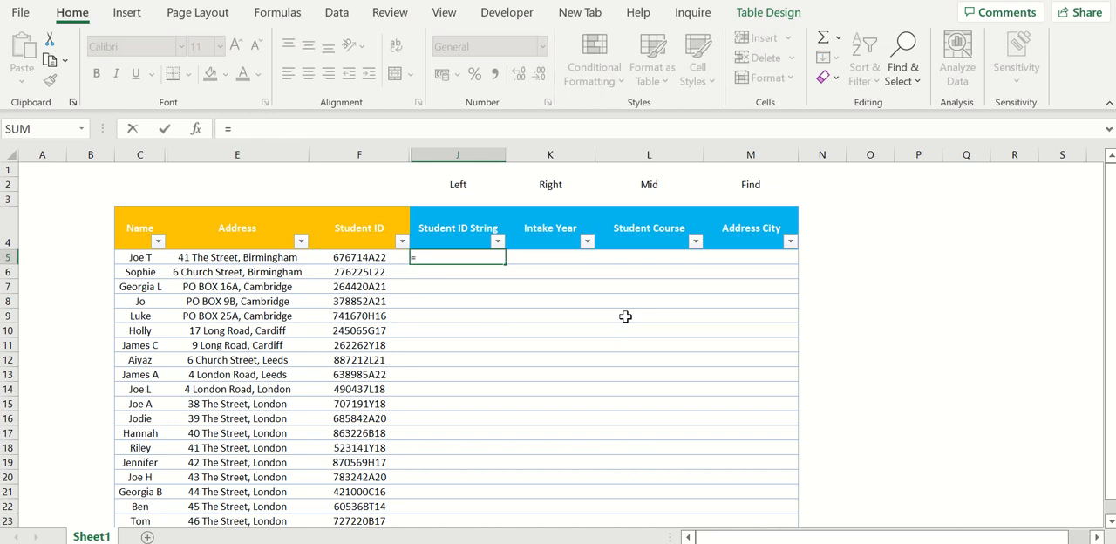
type("left(")
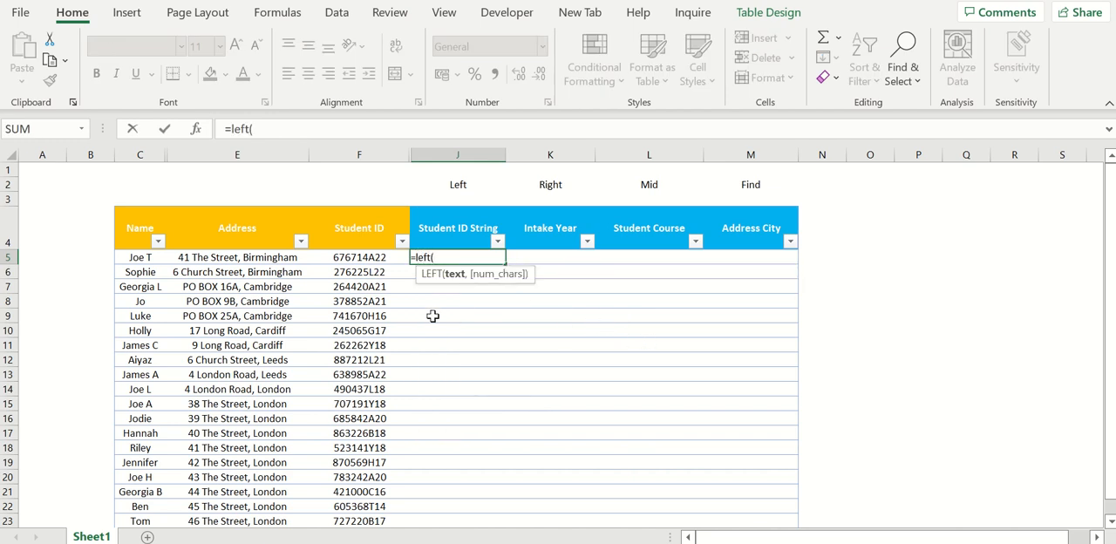
left_click(335, 257)
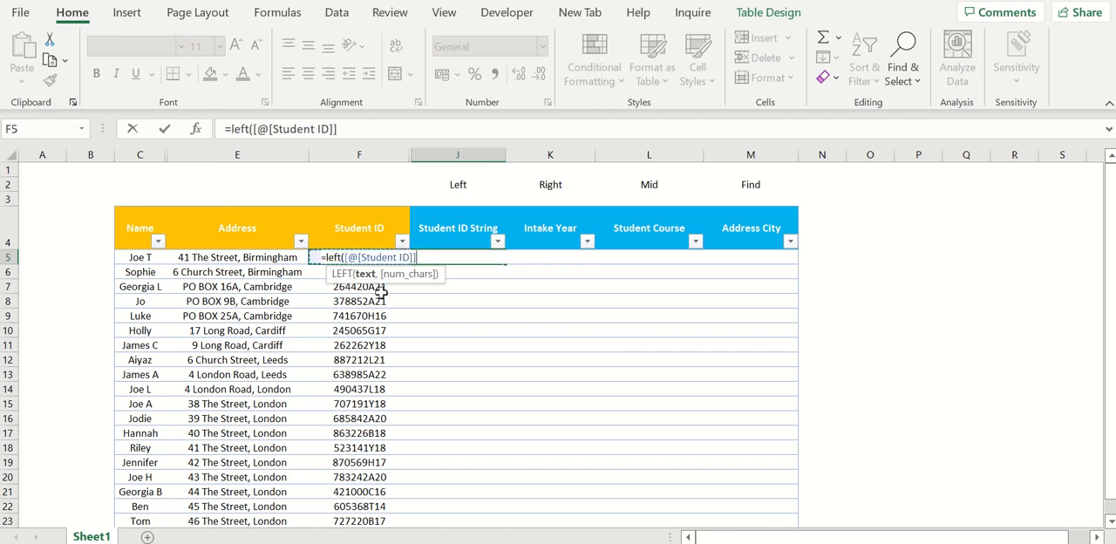
left_click(363, 135)
type(",")
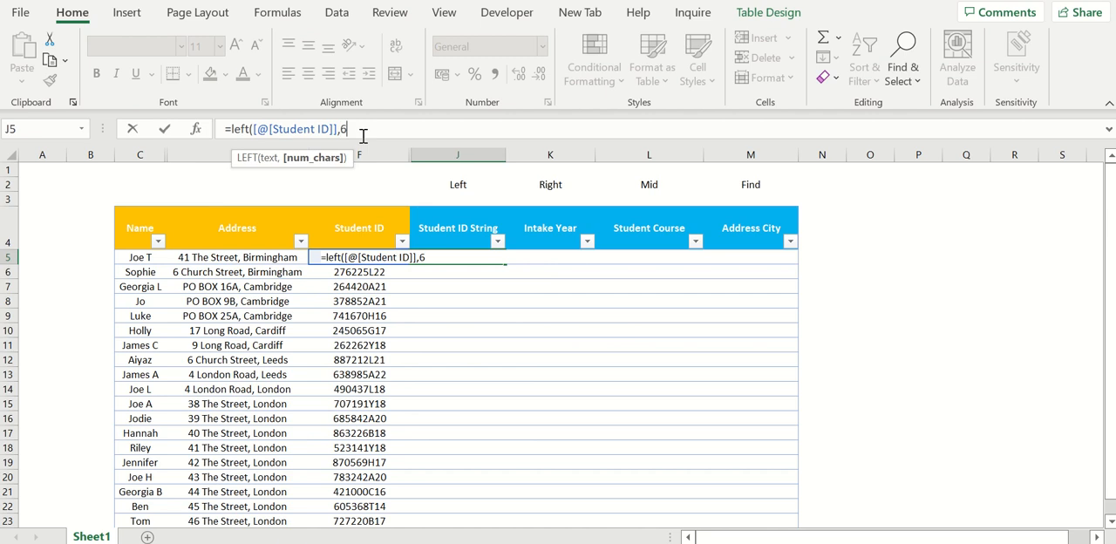
type("6)")
key("Return")
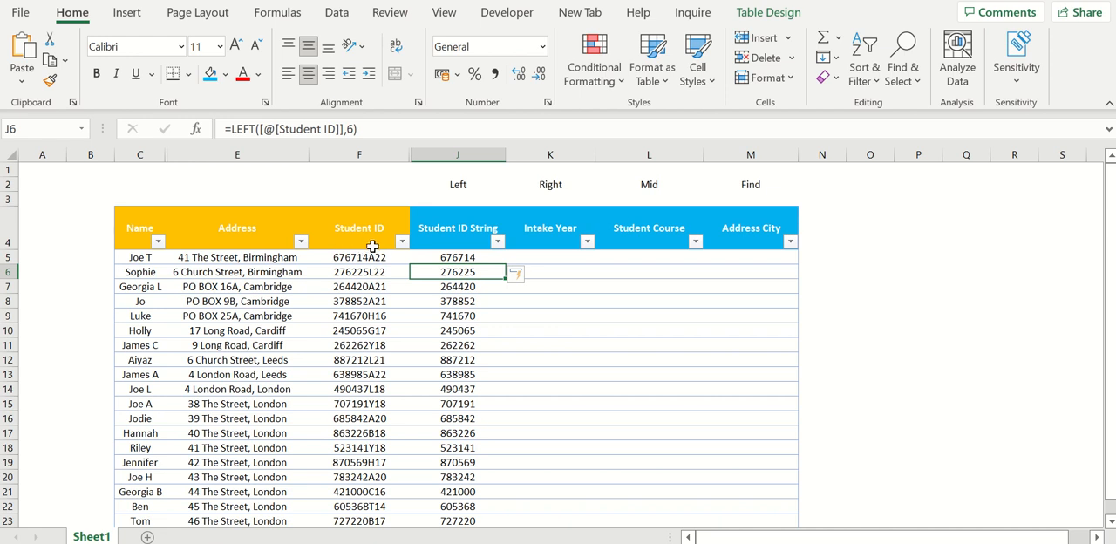
left_click_drag(474, 258, 467, 492)
scroll(605, 384, "up", 1)
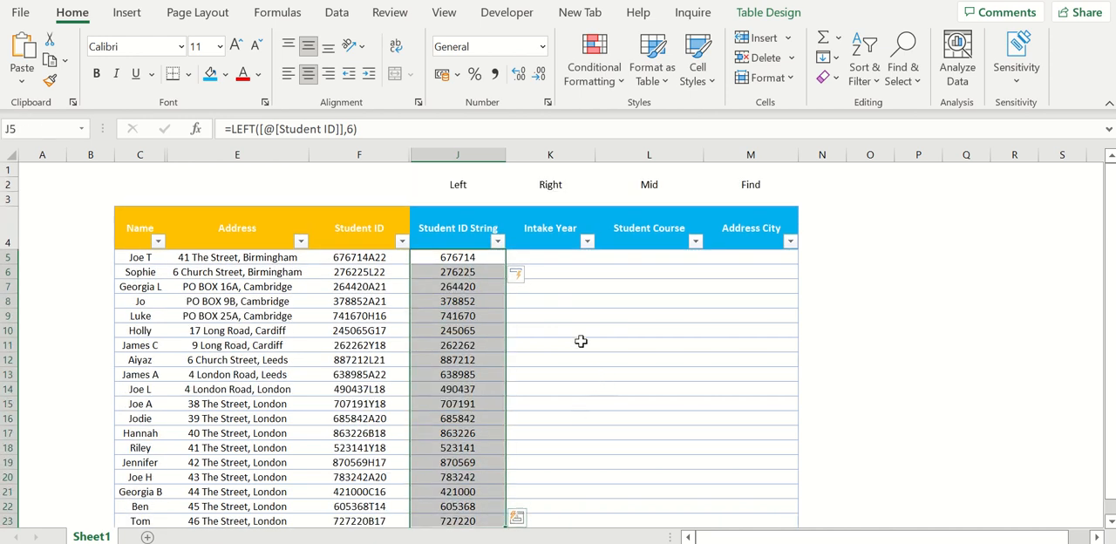
- Fill the Intake Year column with a RIGHT formula that extracts the last 2 characters of the Student ID
left_click(533, 257)
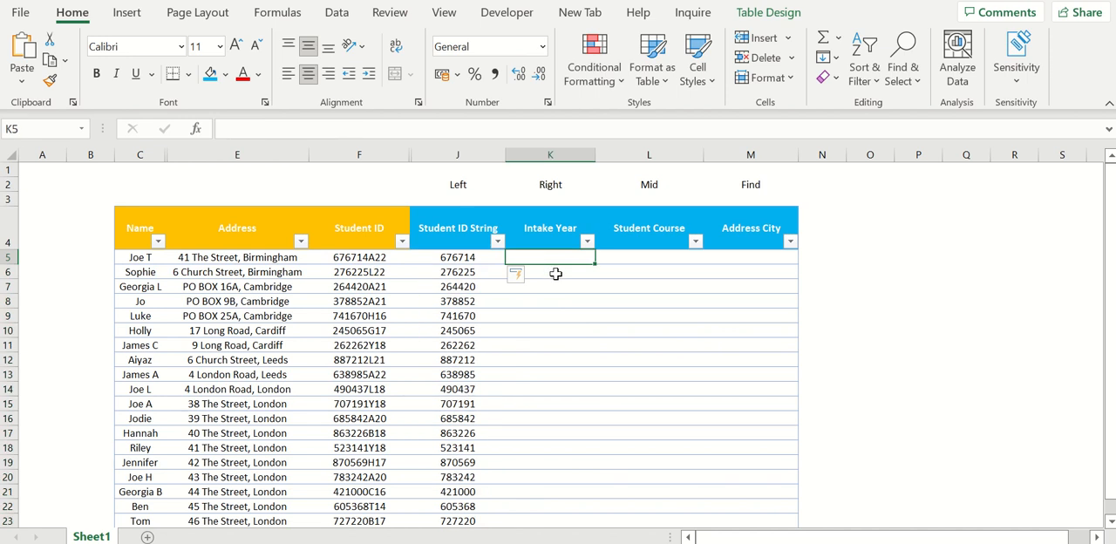
type("=")
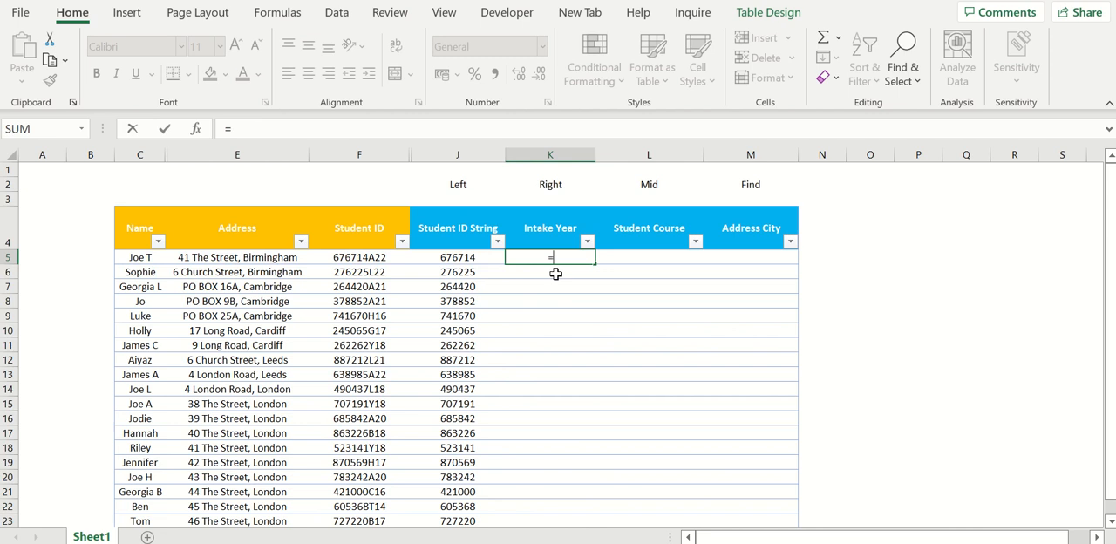
type("right(")
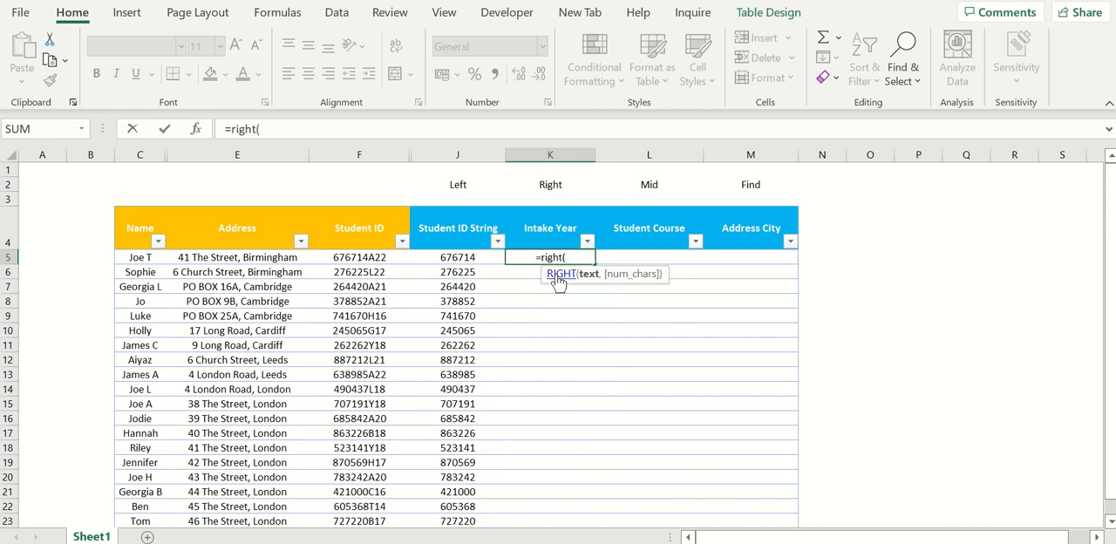
left_click(393, 257)
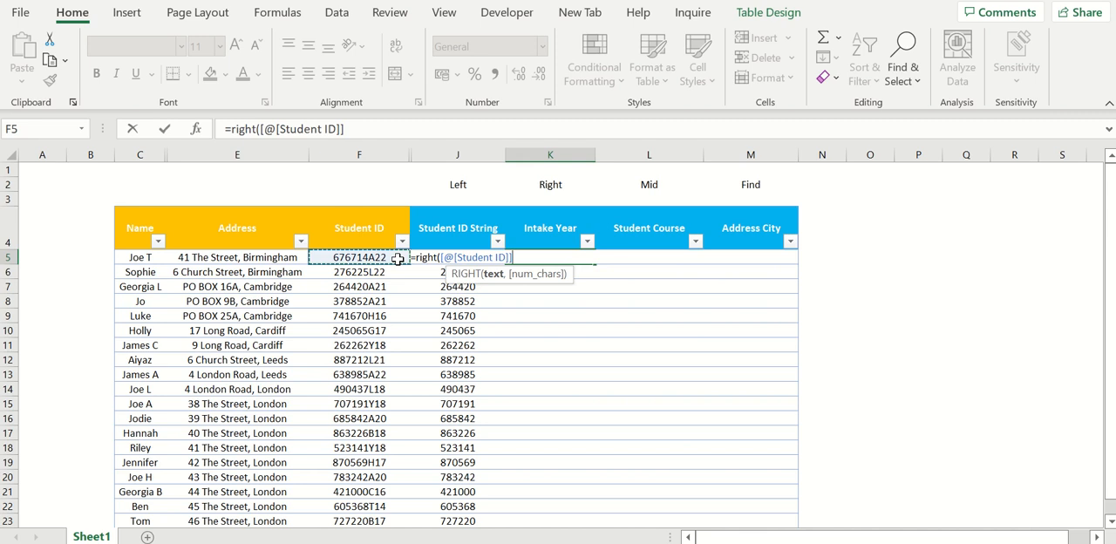
type(",2")
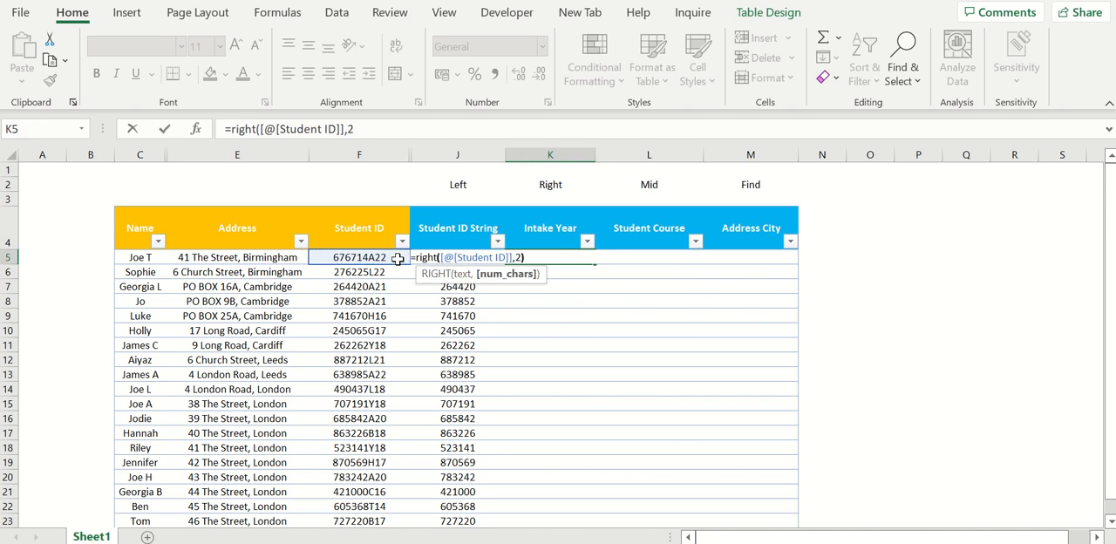
type(")")
key("Return")
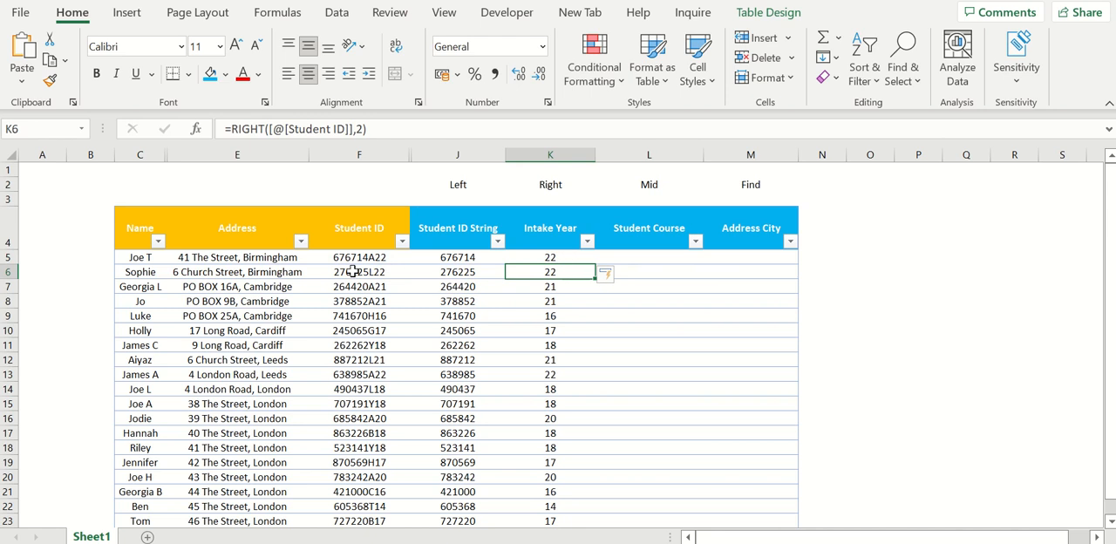
- Fill the Student Course column with a MID formula that extracts 1 character from the Student ID, starting at position 7
left_click(638, 257)
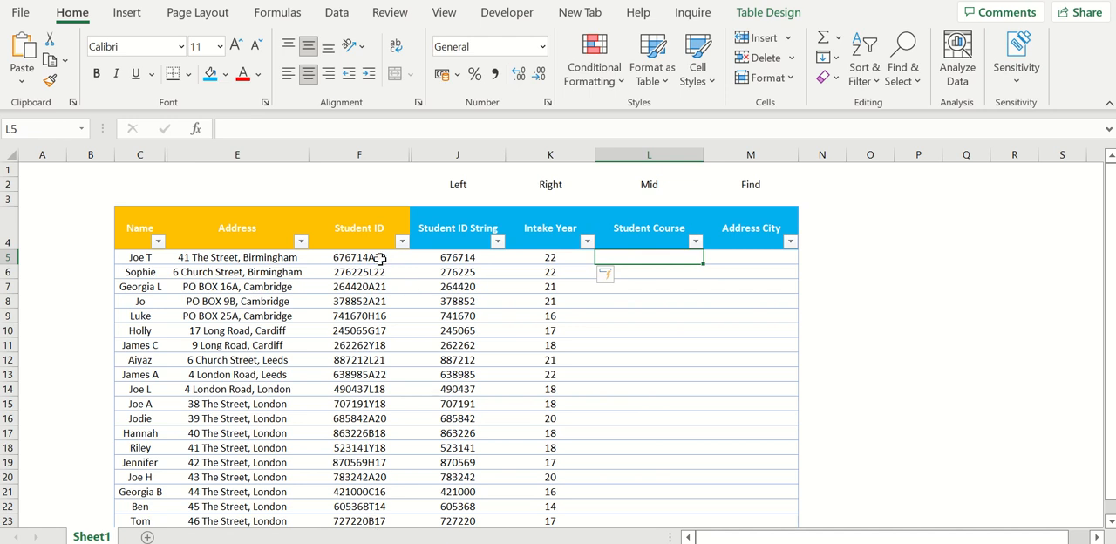
left_click_drag(377, 258, 388, 504)
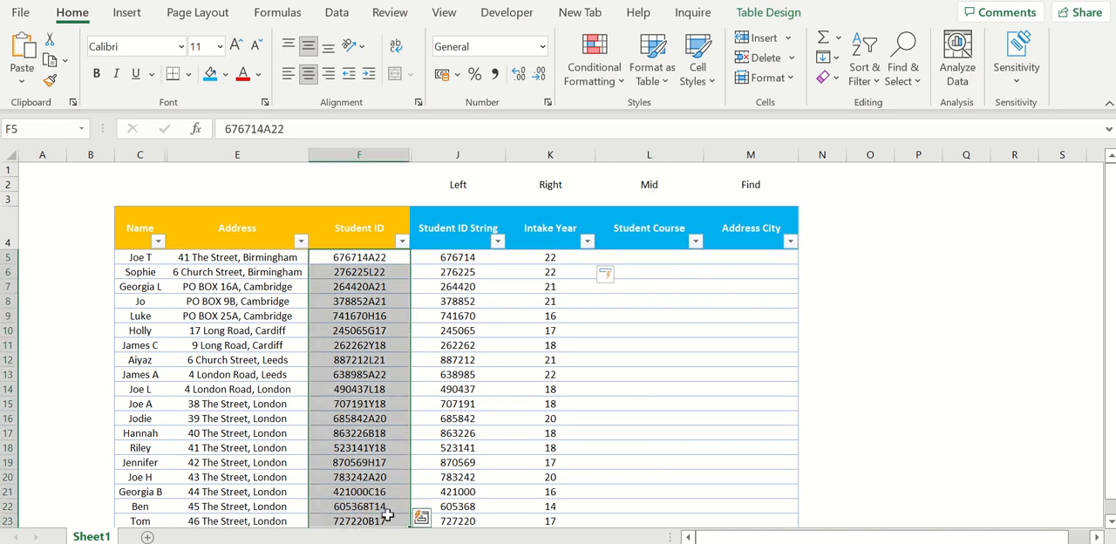
left_click(643, 256)
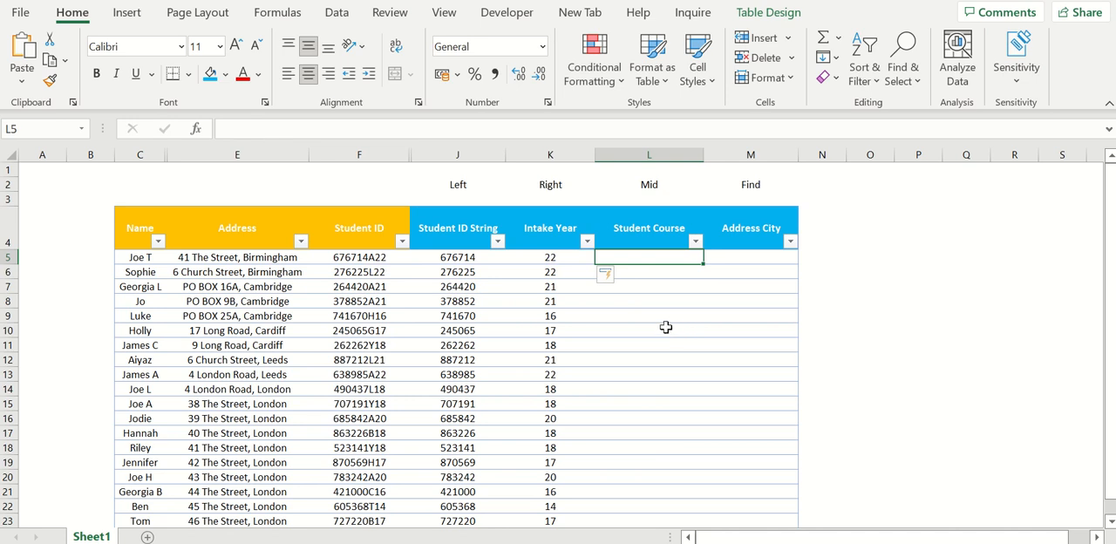
type("=mid")
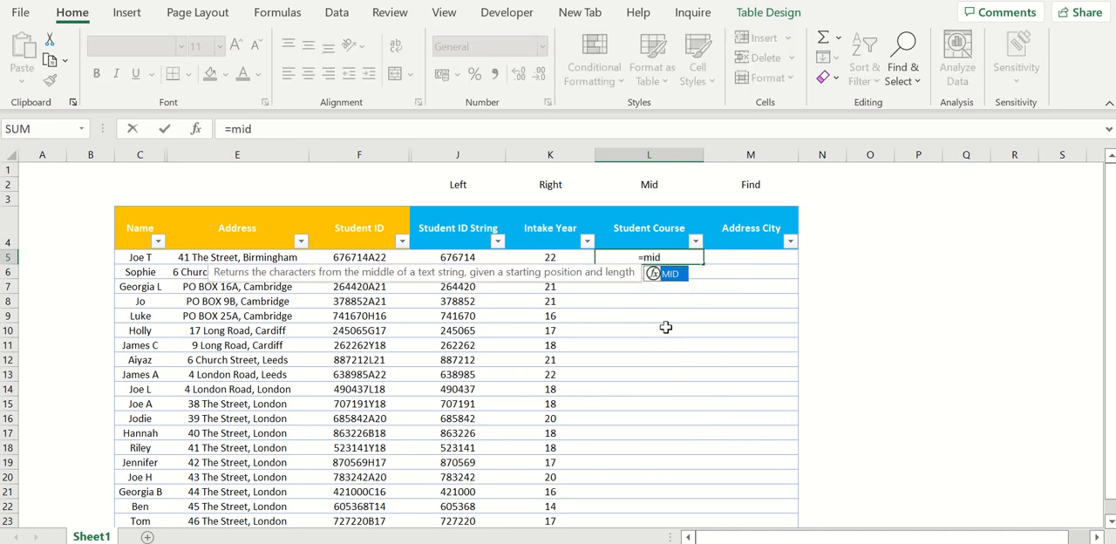
type("(")
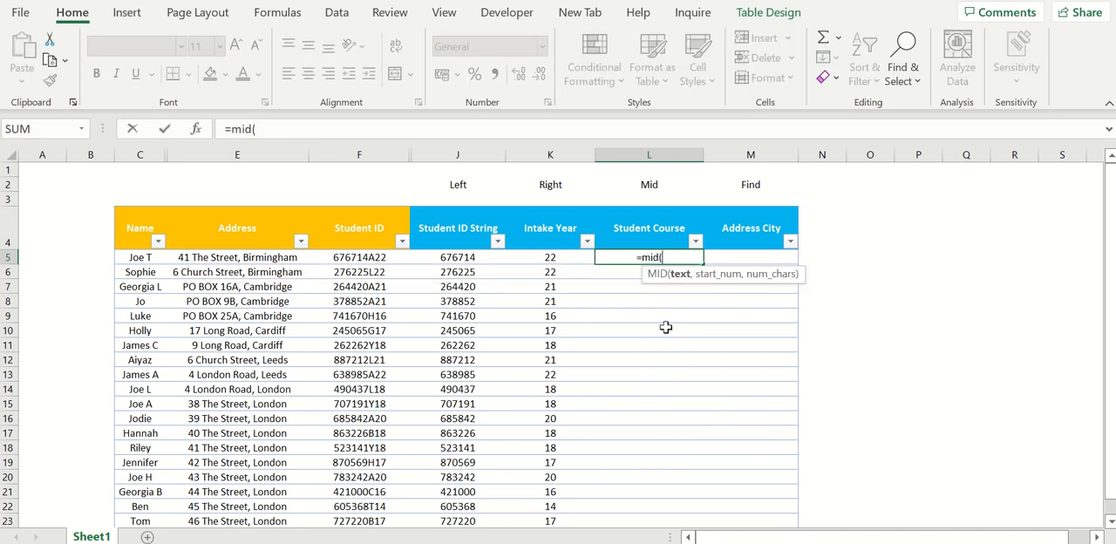
left_click(391, 258)
type(",")
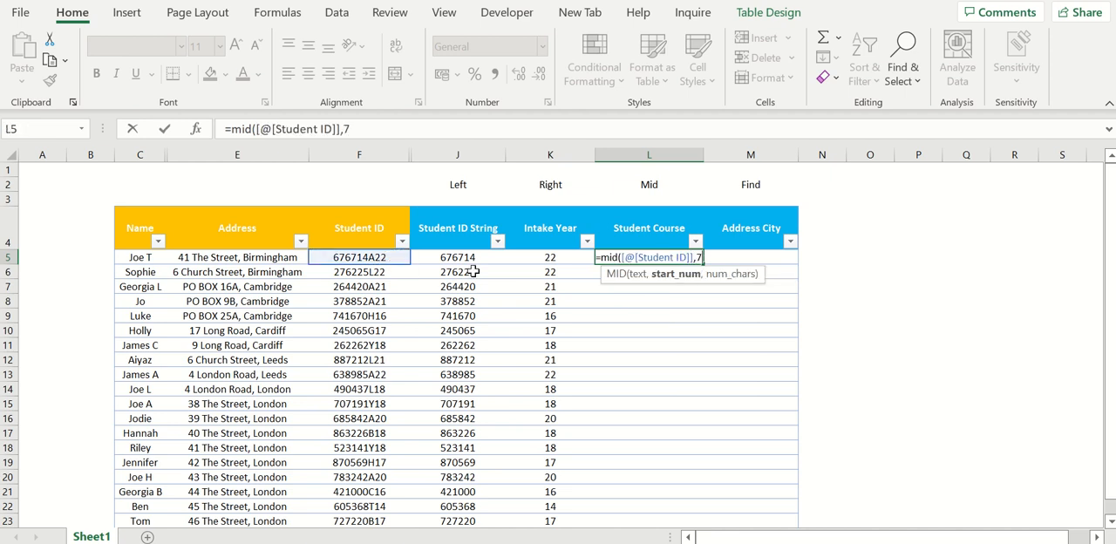
type("7,1")
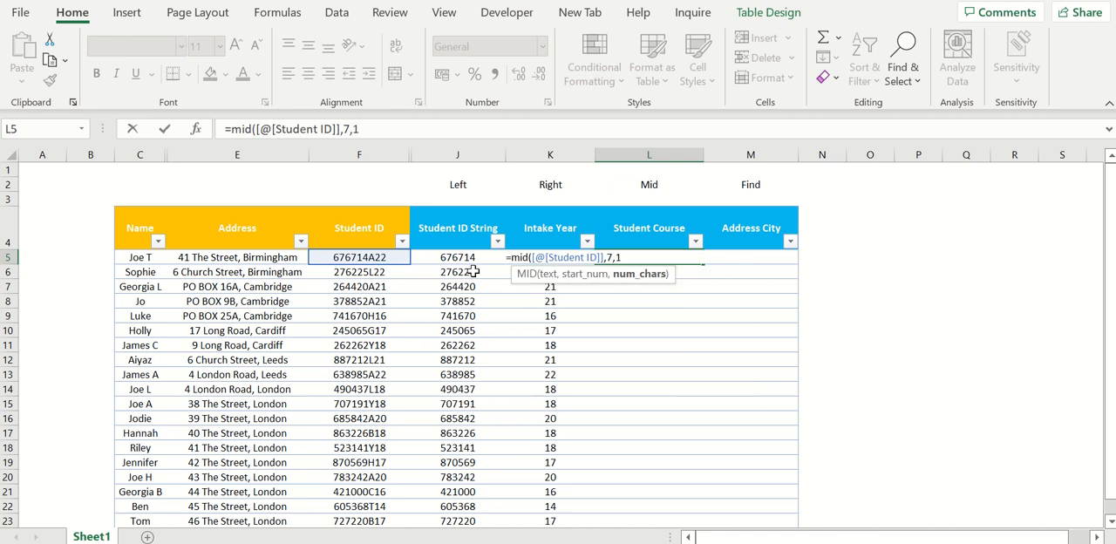
type(")")
key("Return")
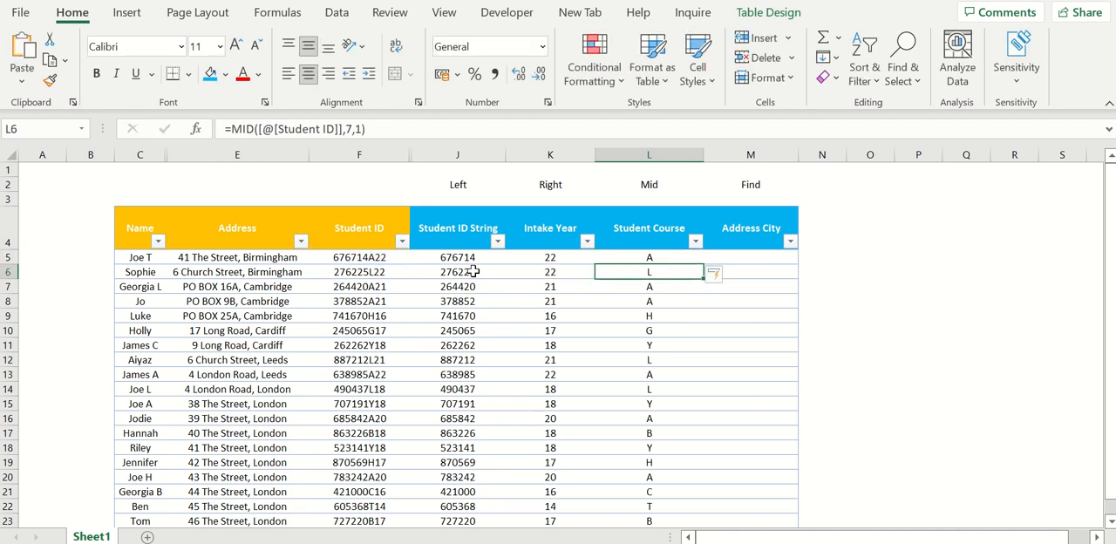
left_click_drag(667, 258, 667, 521)
- Fill the Address City column with a FIND formula that locates the comma in Address, starting from character 1
left_click(740, 254)
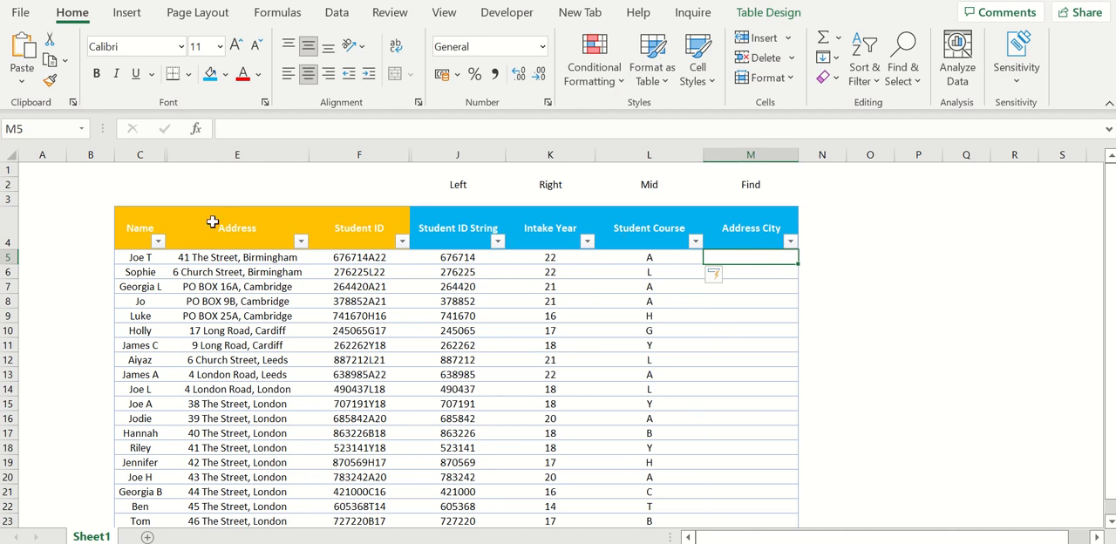
left_click_drag(245, 224, 248, 507)
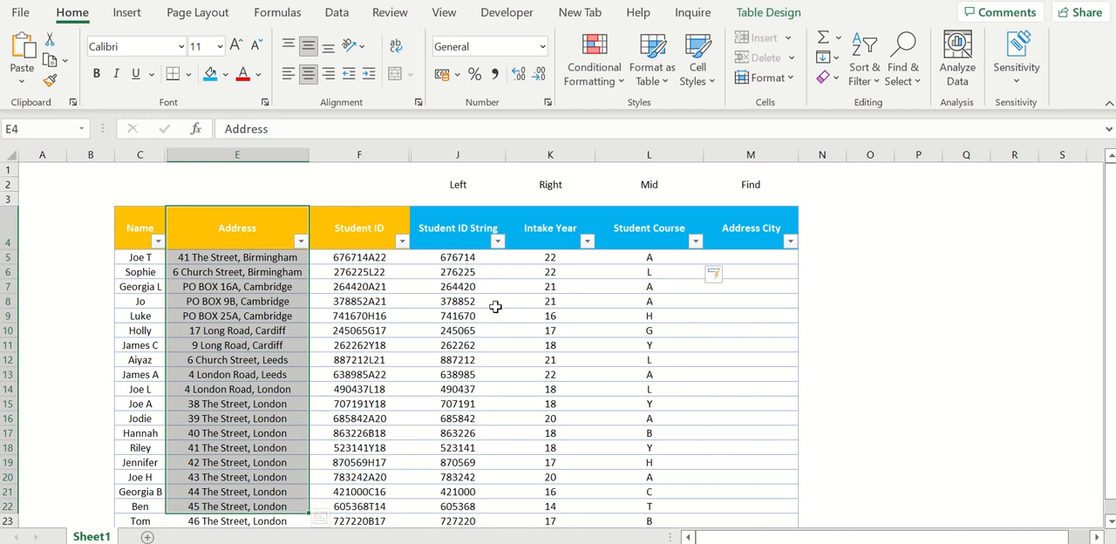
left_click(773, 267)
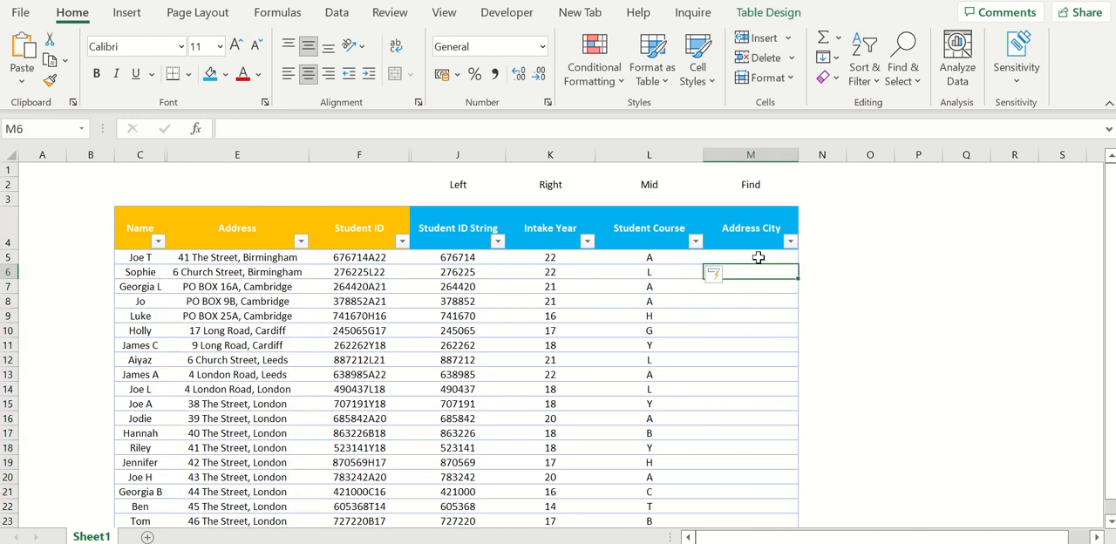
left_click(756, 259)
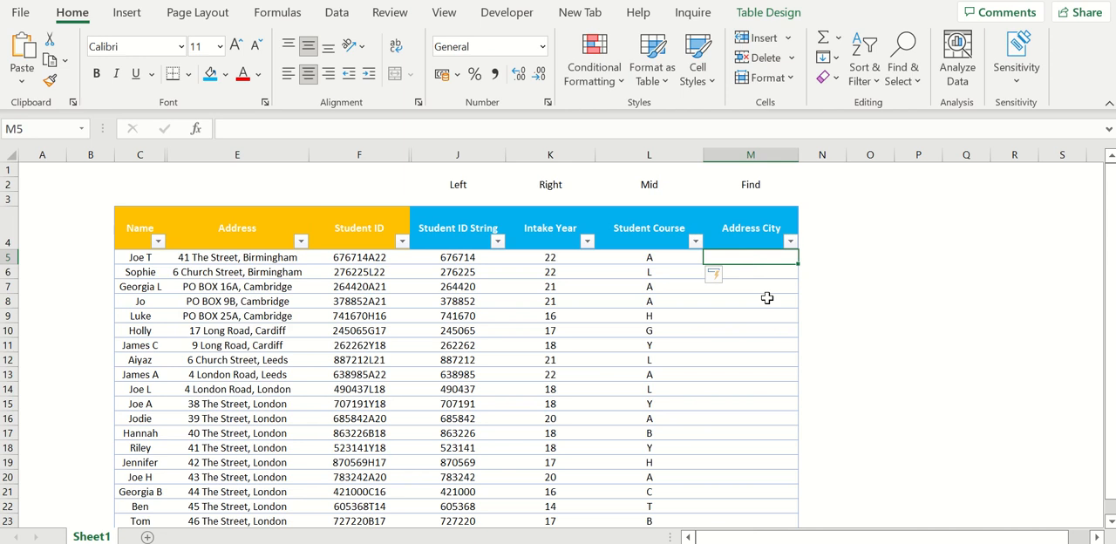
type("=find(")
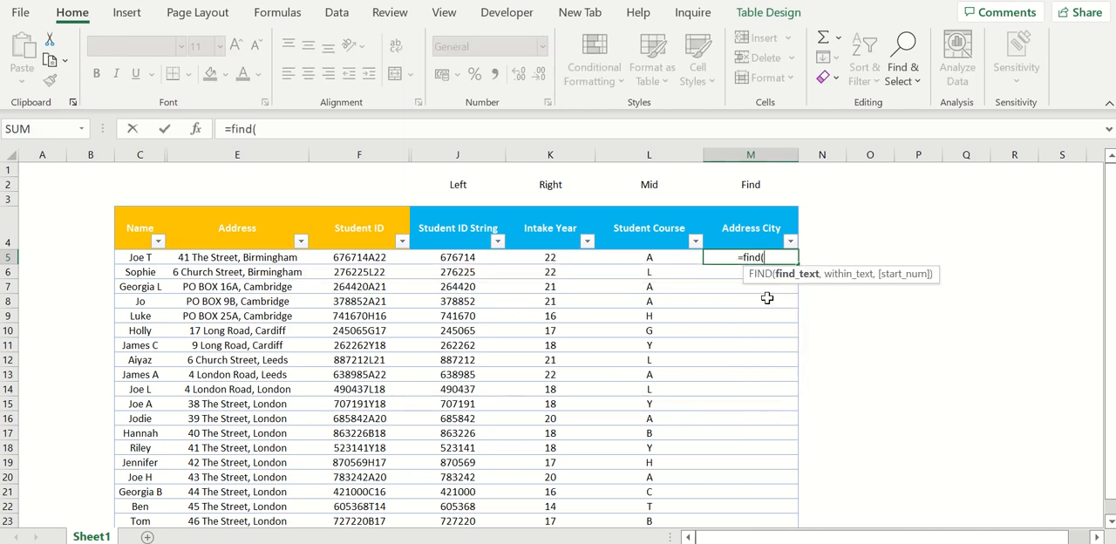
type("\",\"")
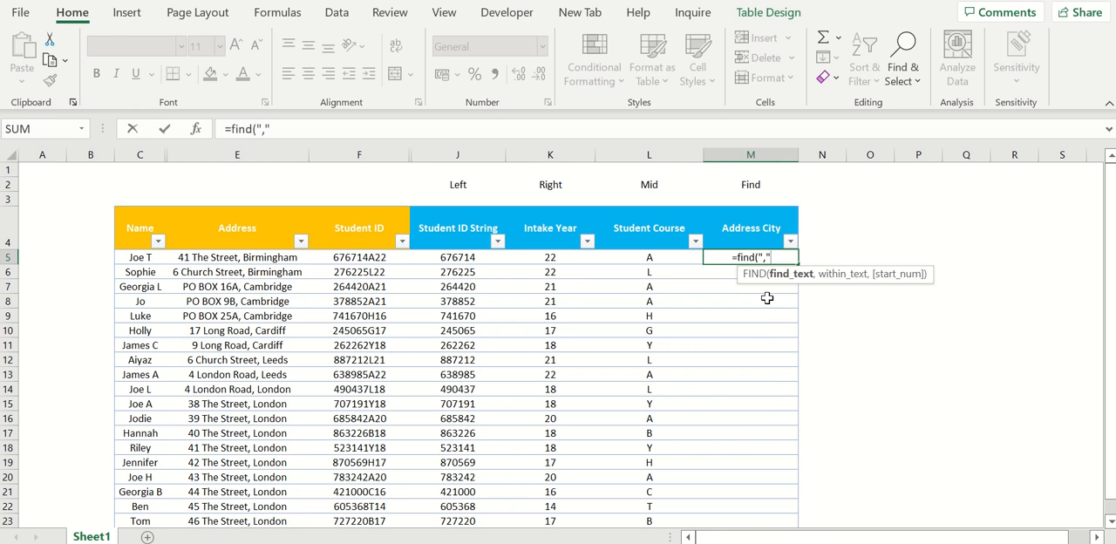
type(",")
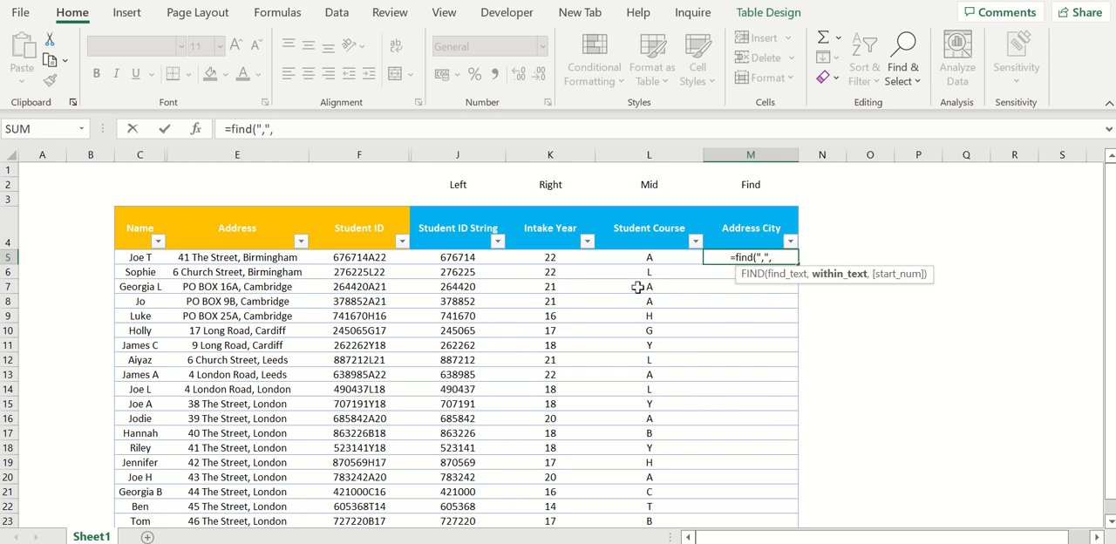
left_click(250, 256)
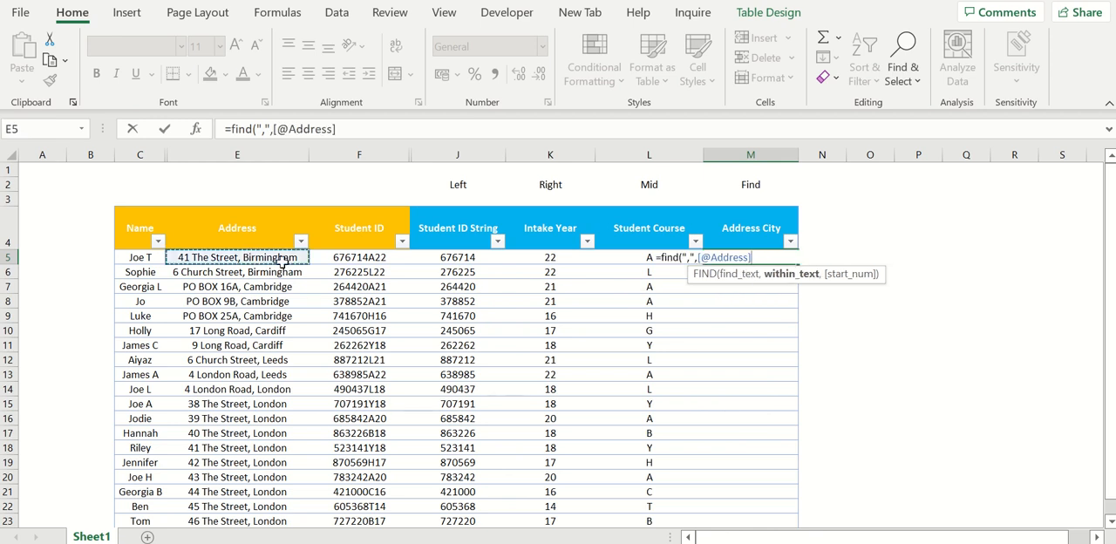
type(",1")
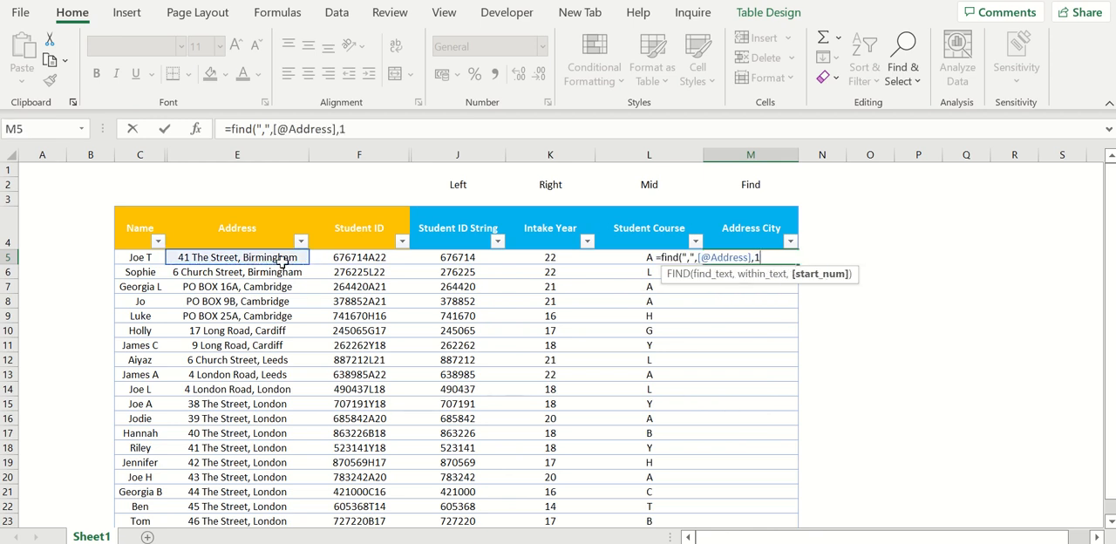
type(")")
key("Return")
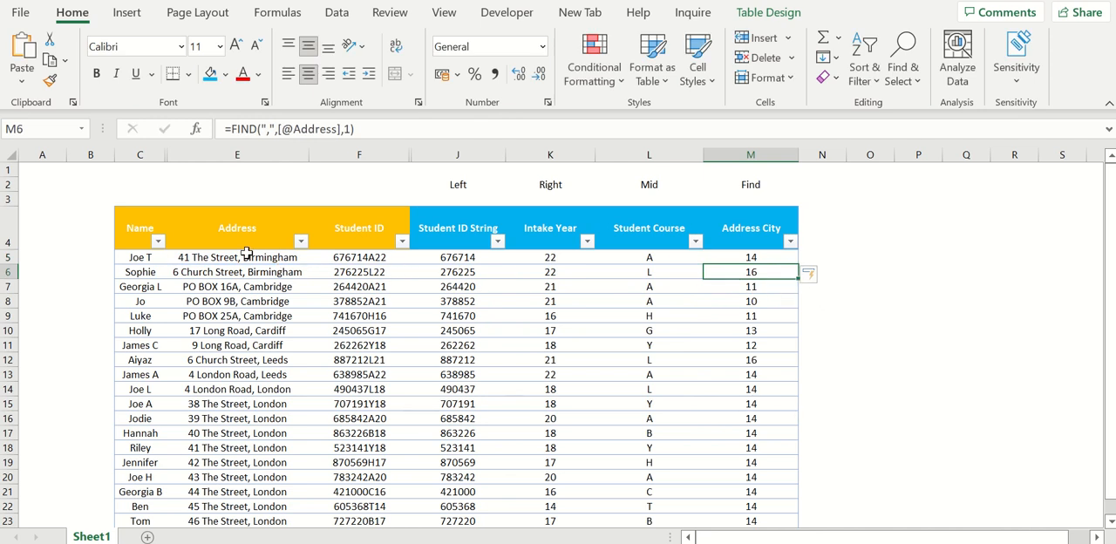
- Examine the first student's address, checking the characters up to and including the comma
left_click_drag(708, 257, 200, 254)
left_click(199, 255)
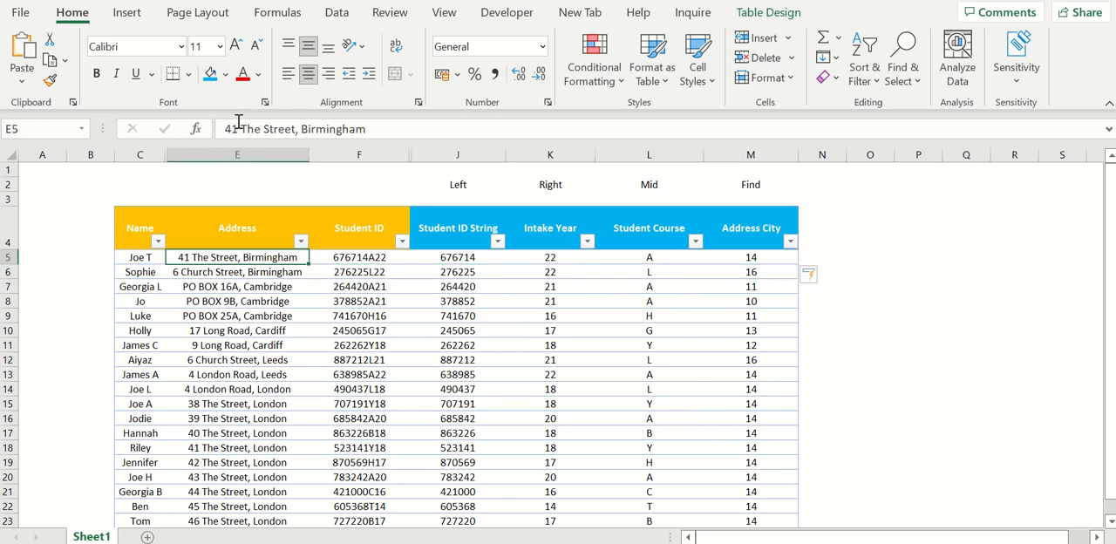
left_click_drag(227, 129, 297, 129)
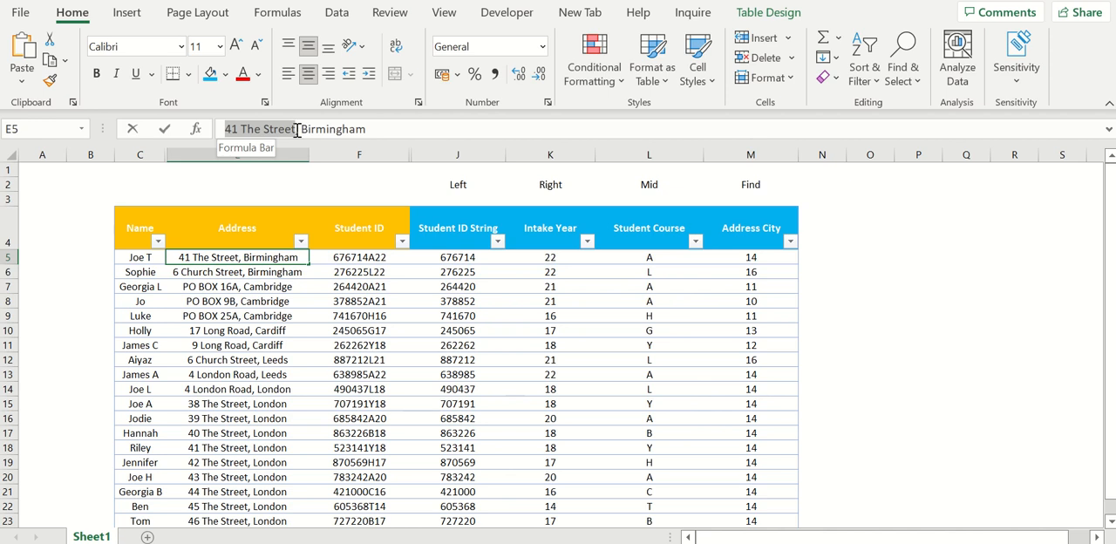
left_click_drag(297, 129, 300, 129)
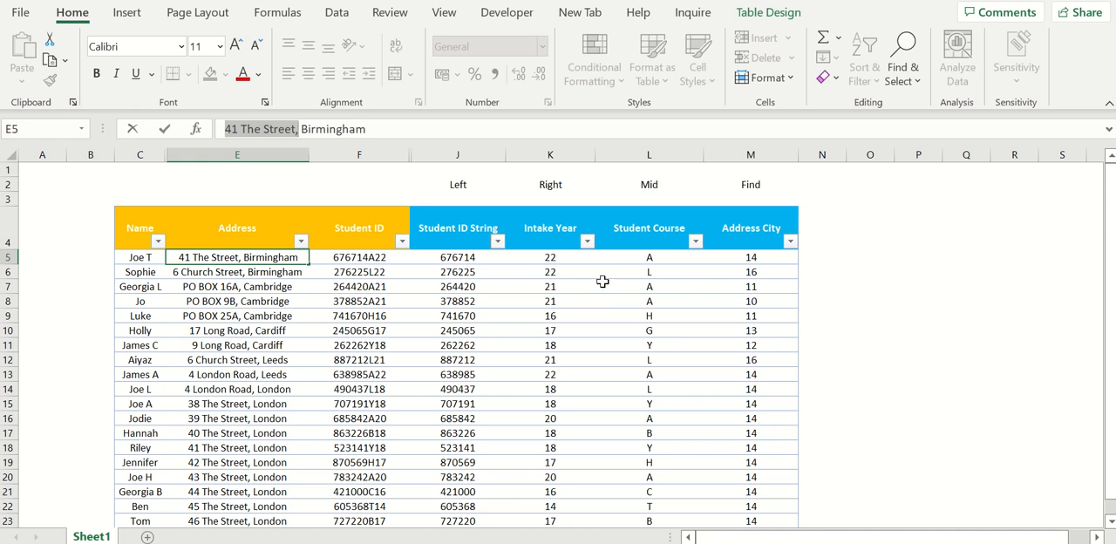
key("Return")
- Nest the Address City FIND formula in MID as the start position within Address, returning up to 100 characters
left_click(734, 258)
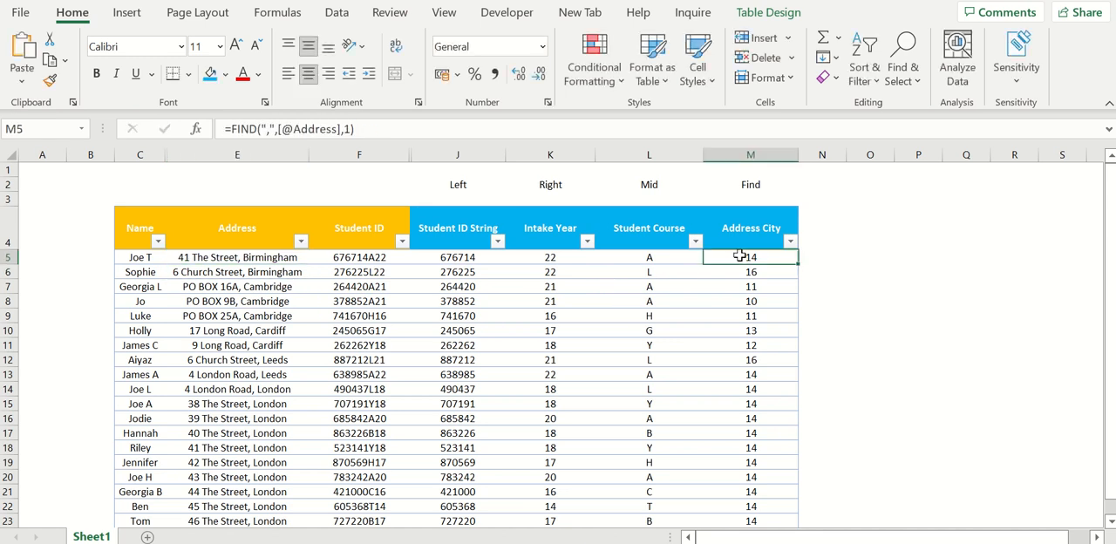
left_click(235, 130)
type("mid(")
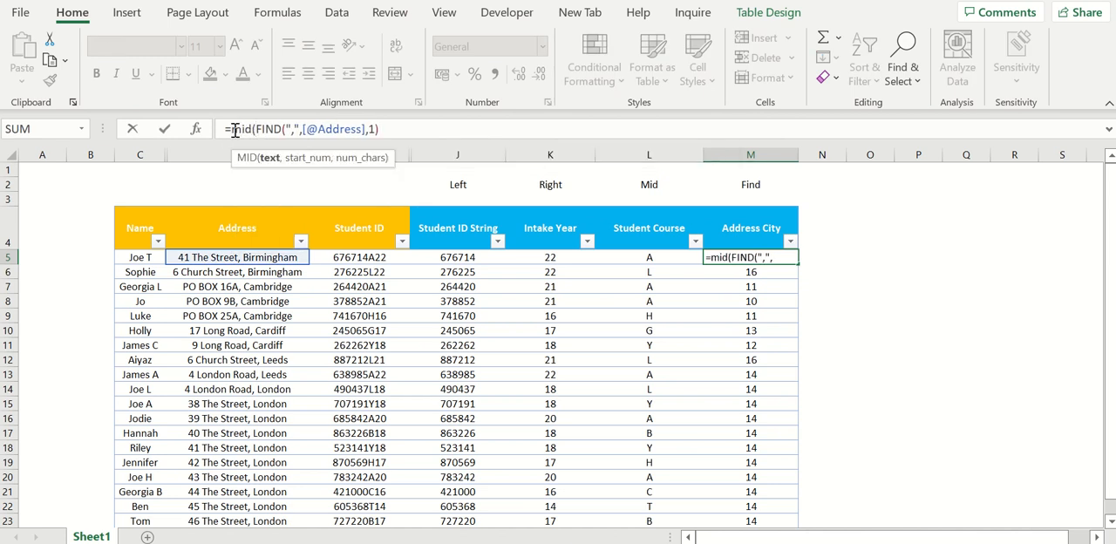
left_click(253, 259)
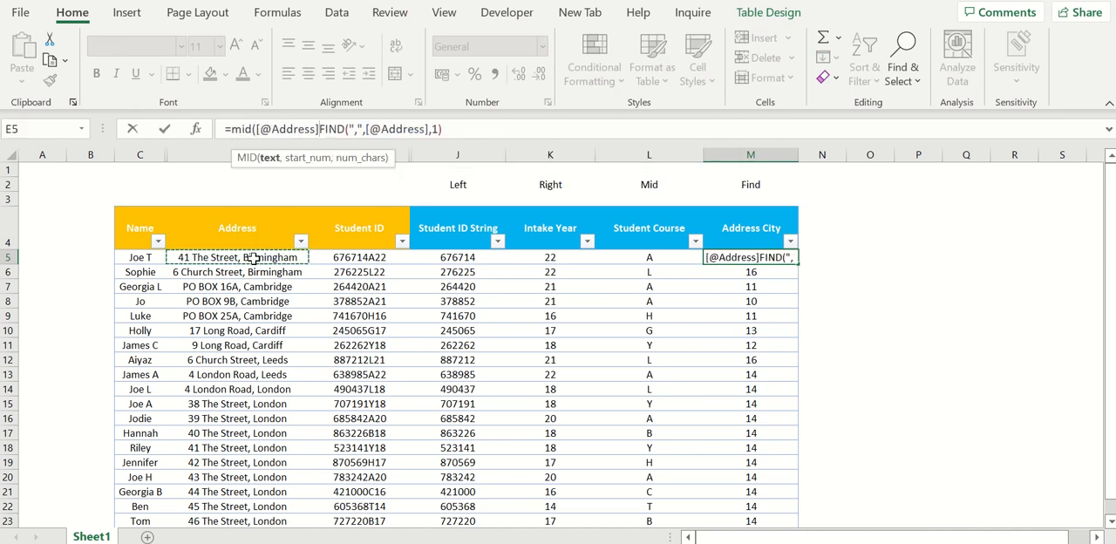
type(",")
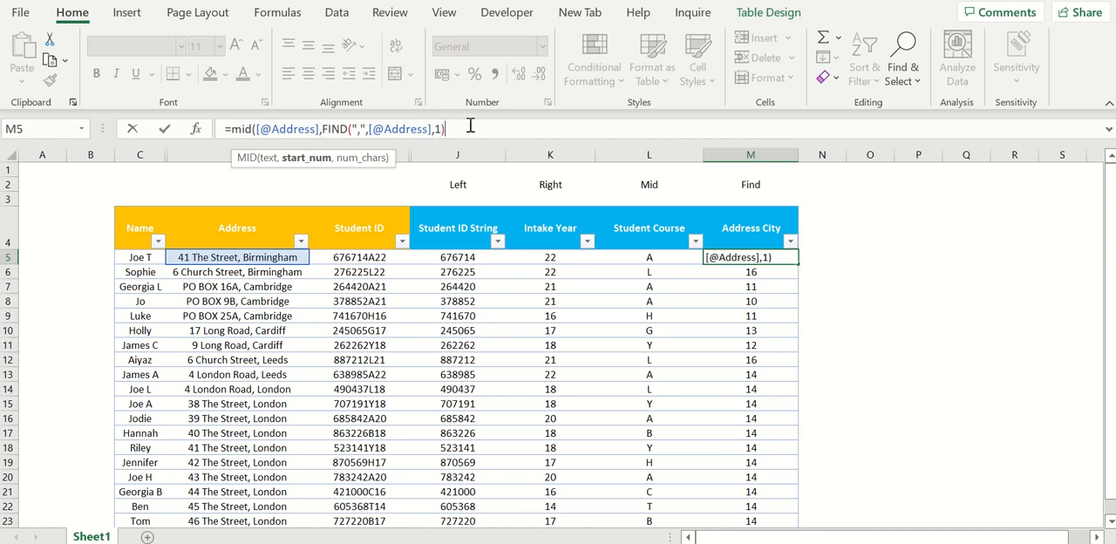
type(",100")
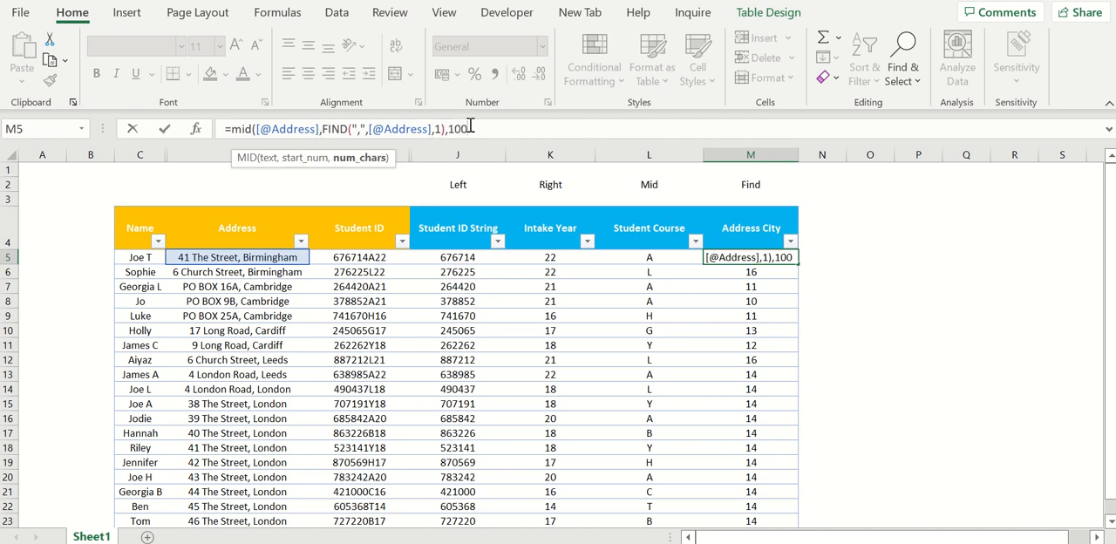
type(")")
key("Return")
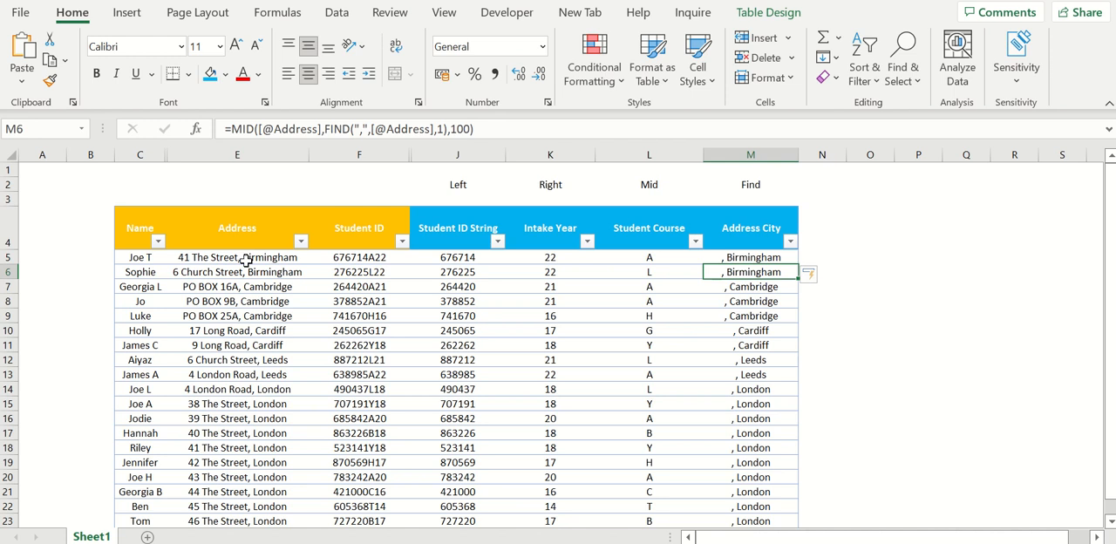
- Add +1 after the FIND part of the Address City MID formula so extraction starts after the comma, and check the city column
left_click(772, 257)
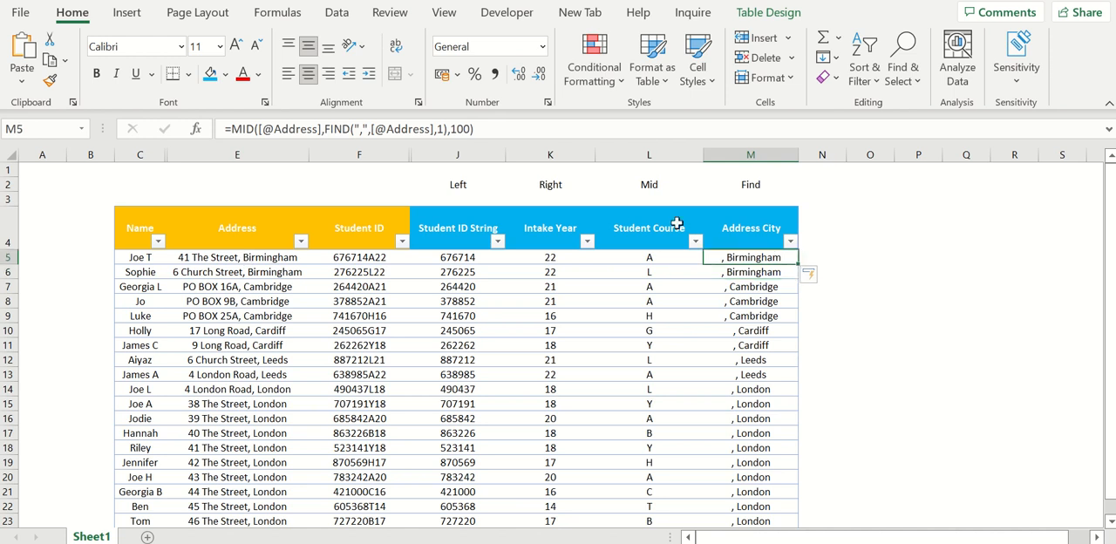
left_click(276, 129)
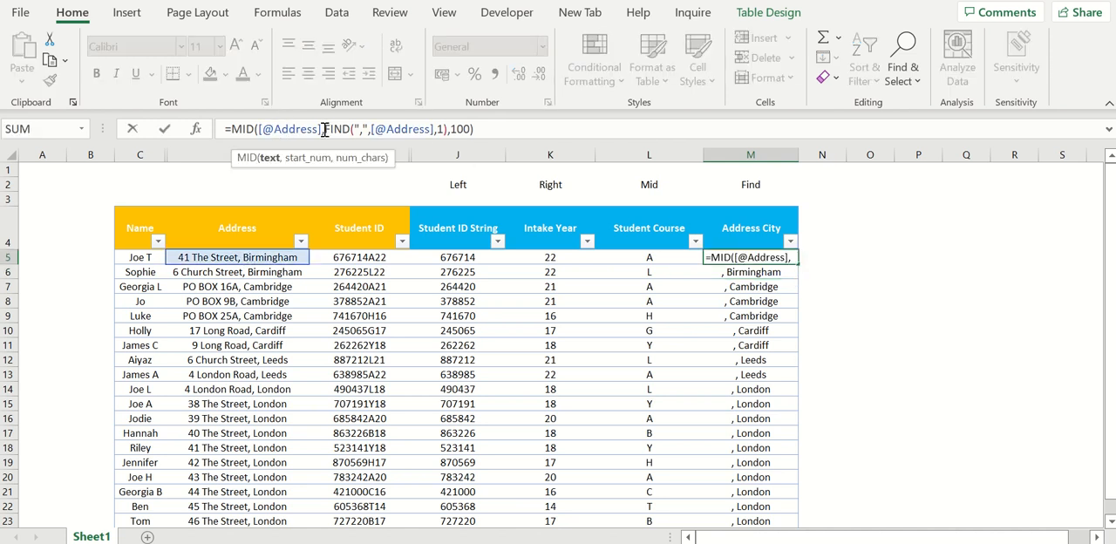
left_click_drag(325, 129, 449, 129)
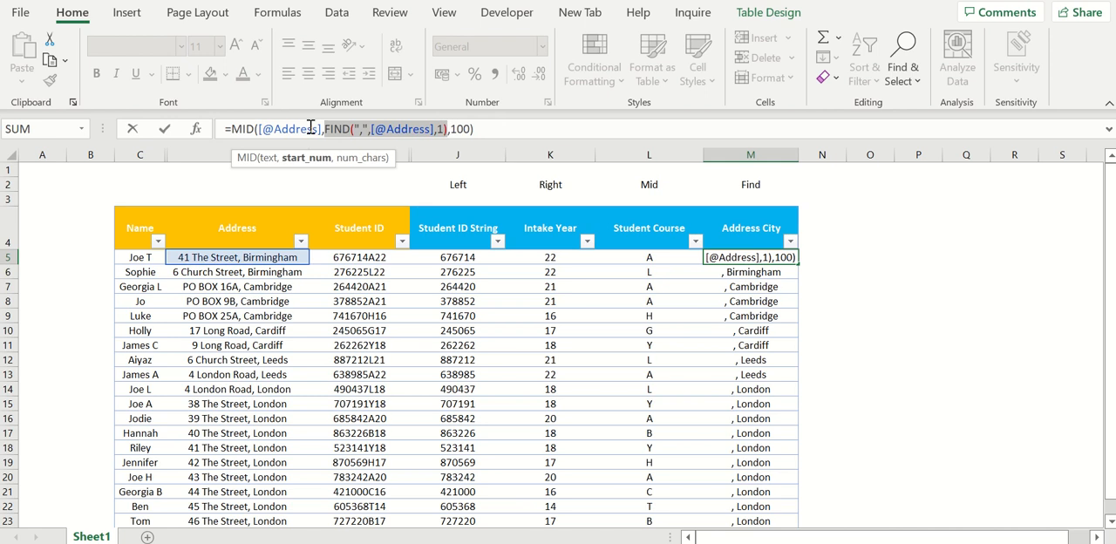
left_click(449, 129)
type("+1")
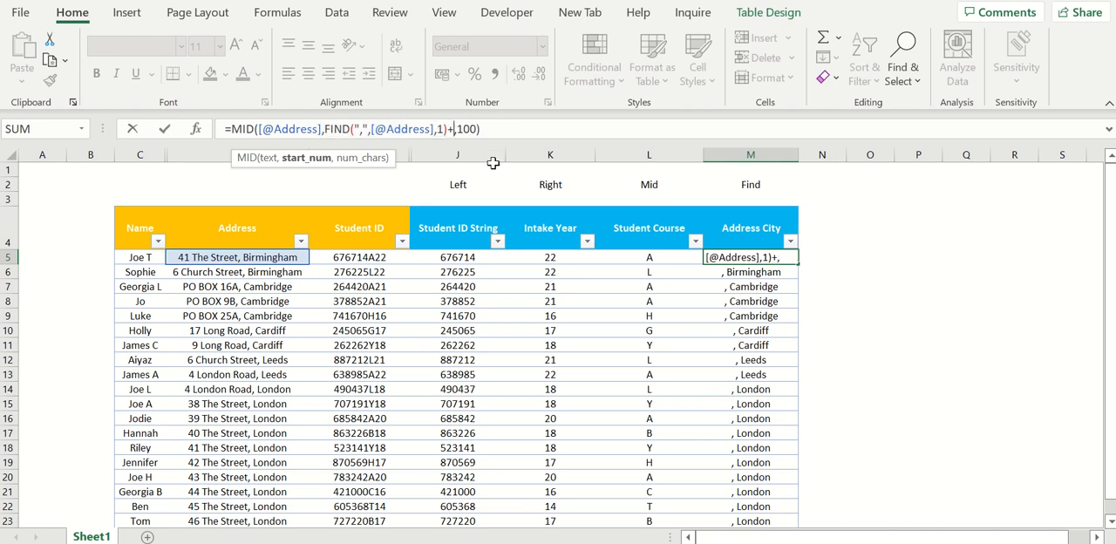
key("Return")
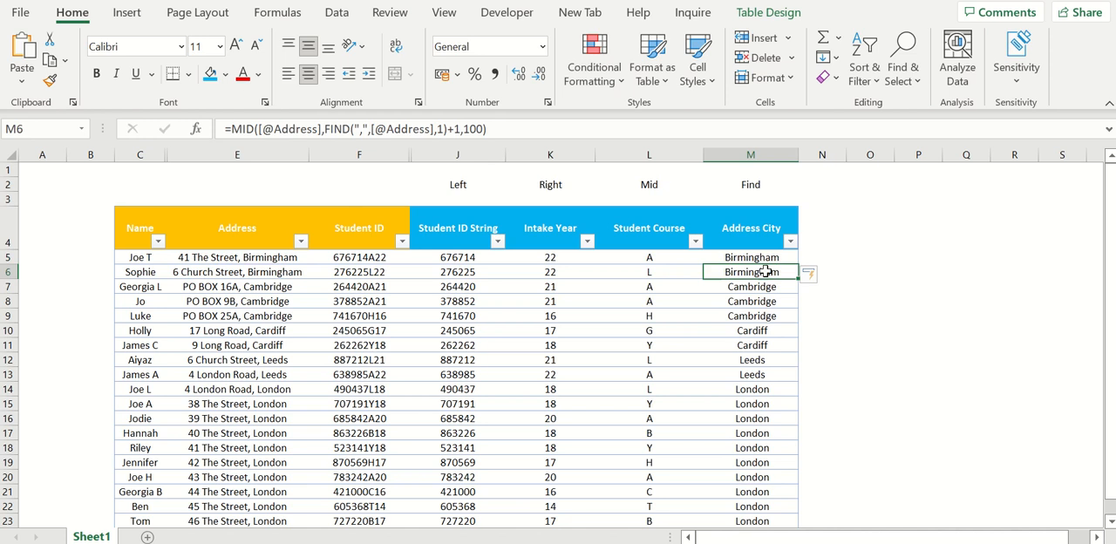
left_click_drag(764, 258, 767, 491)
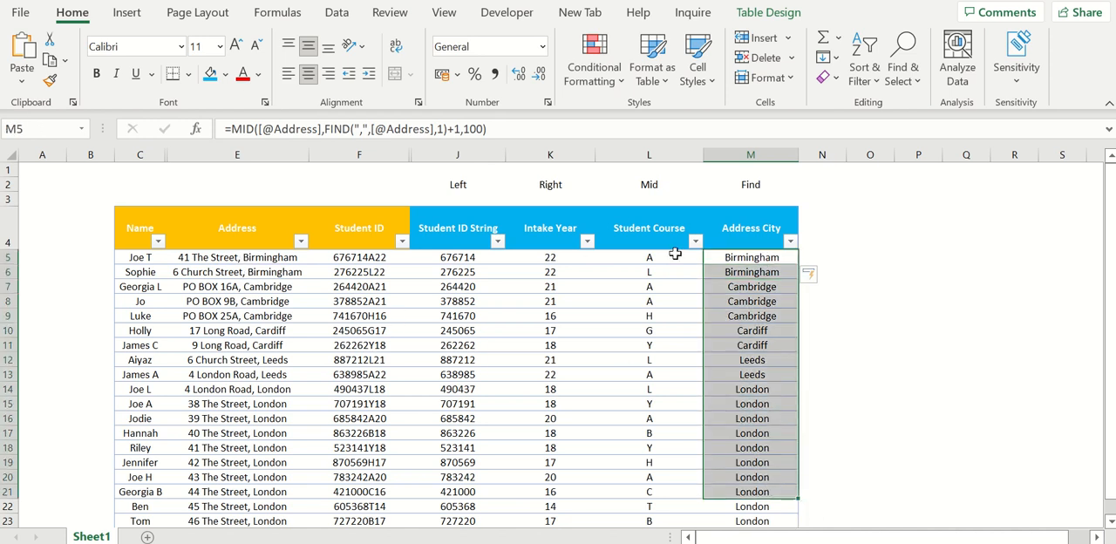
left_click(725, 258)
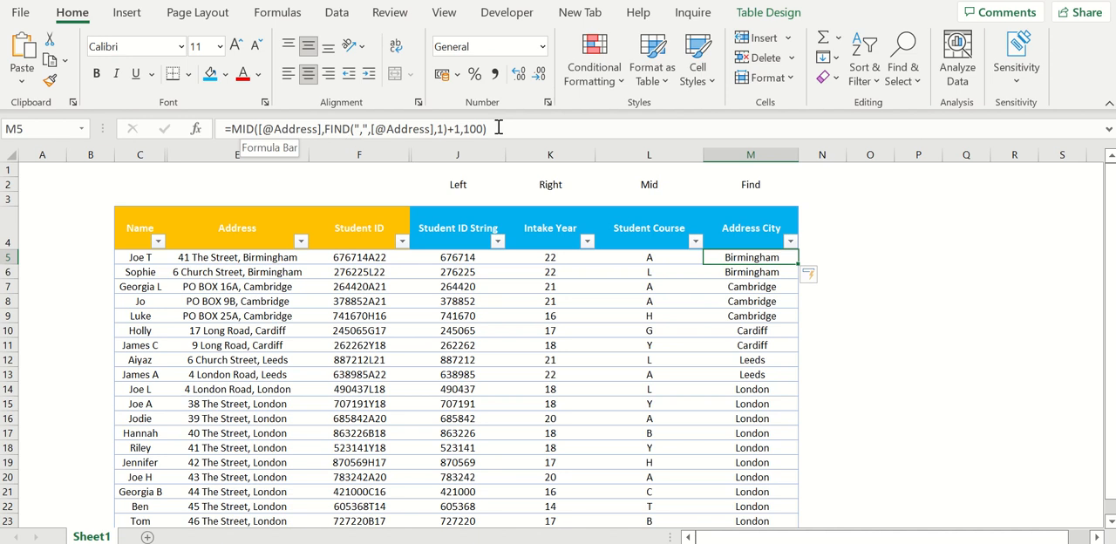
left_click(451, 128)
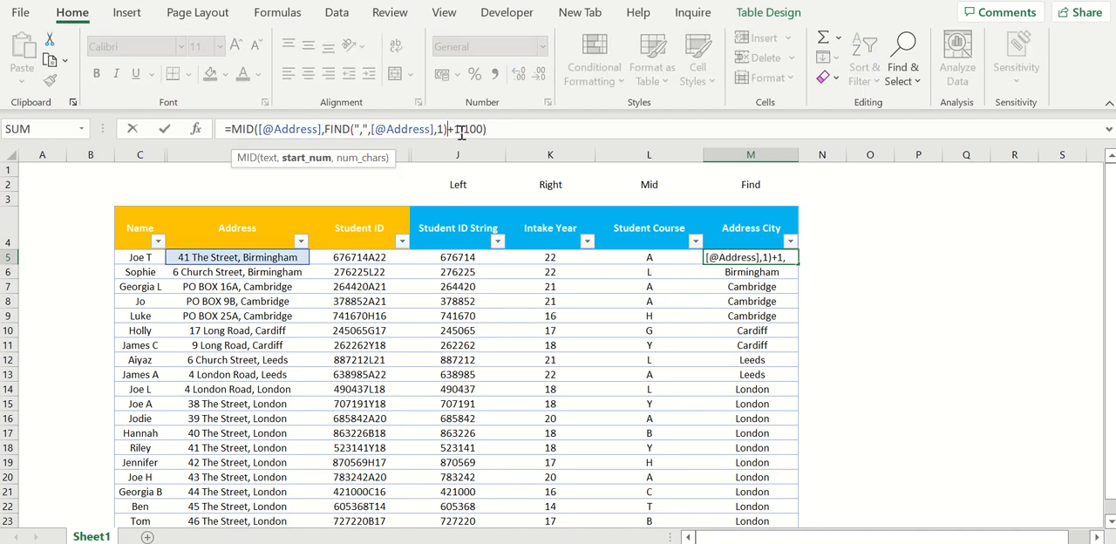
key("Delete")
key("Delete")
key("Delete")
key("Delete")
key("Delete")
key("Delete")
key("Delete")
left_click_drag(324, 129, 233, 129)
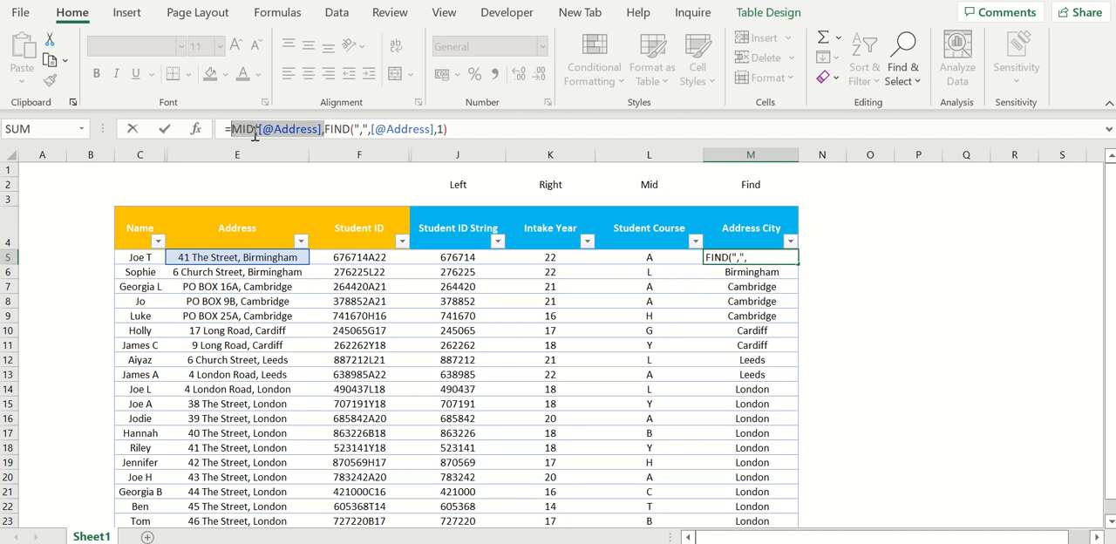
key("Delete")
key("Return")
- Start wrapping the first Address City FIND formula in RIGHT, with the student's Address as the text argument
left_click(762, 260)
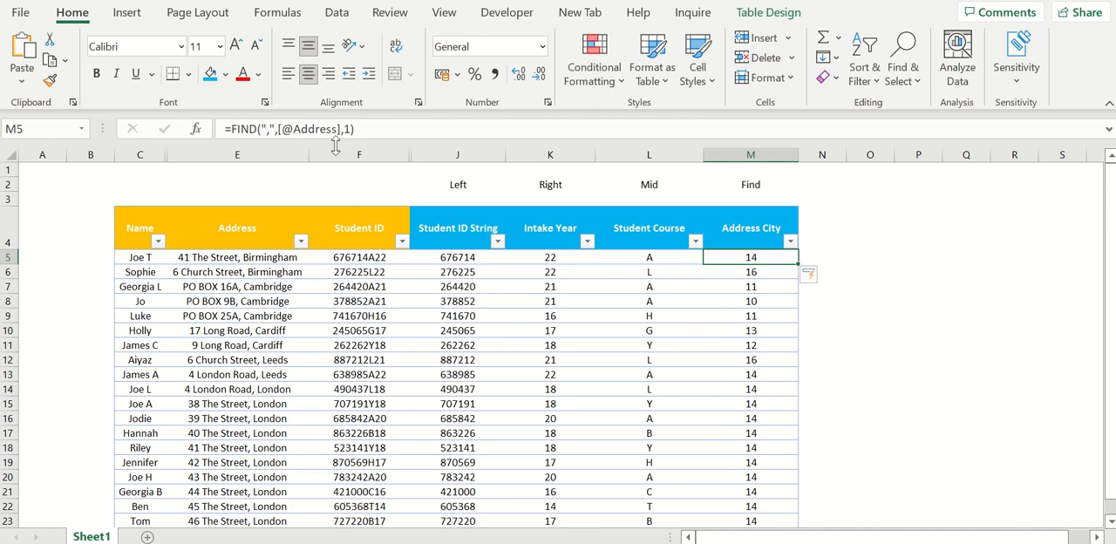
left_click(231, 129)
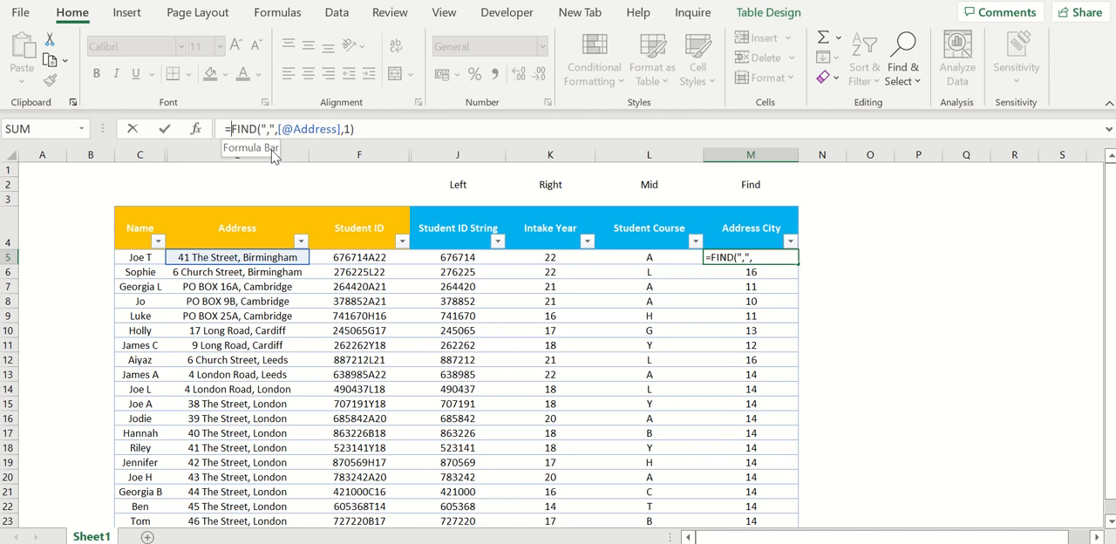
type("right(")
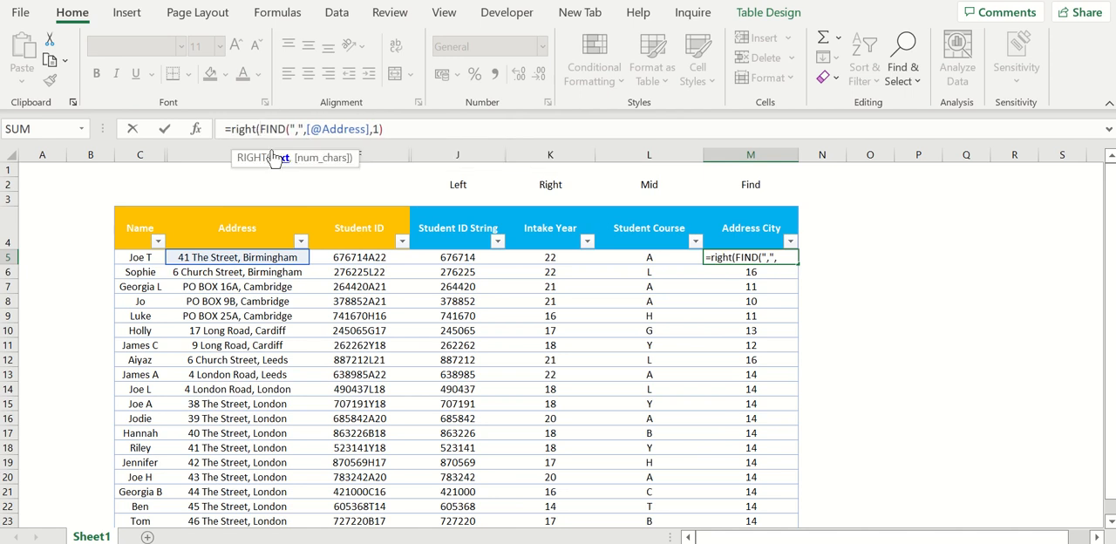
left_click(235, 258)
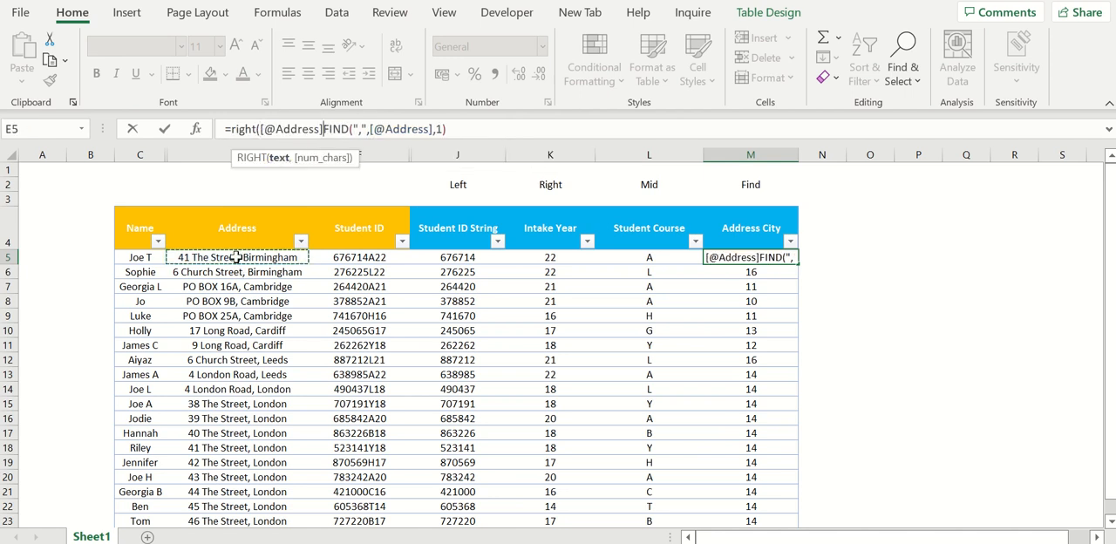
type(",")
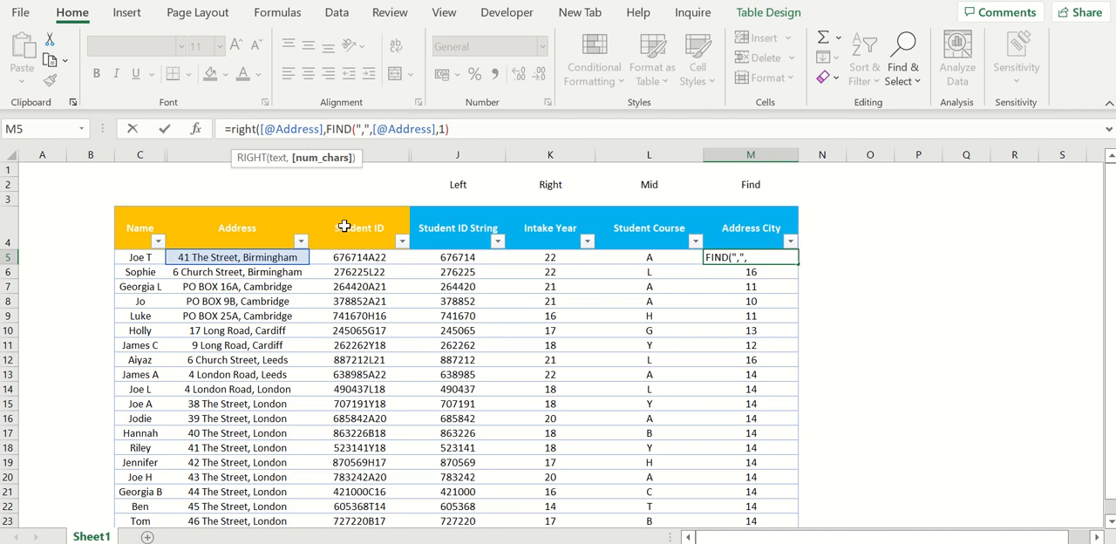
type("len")
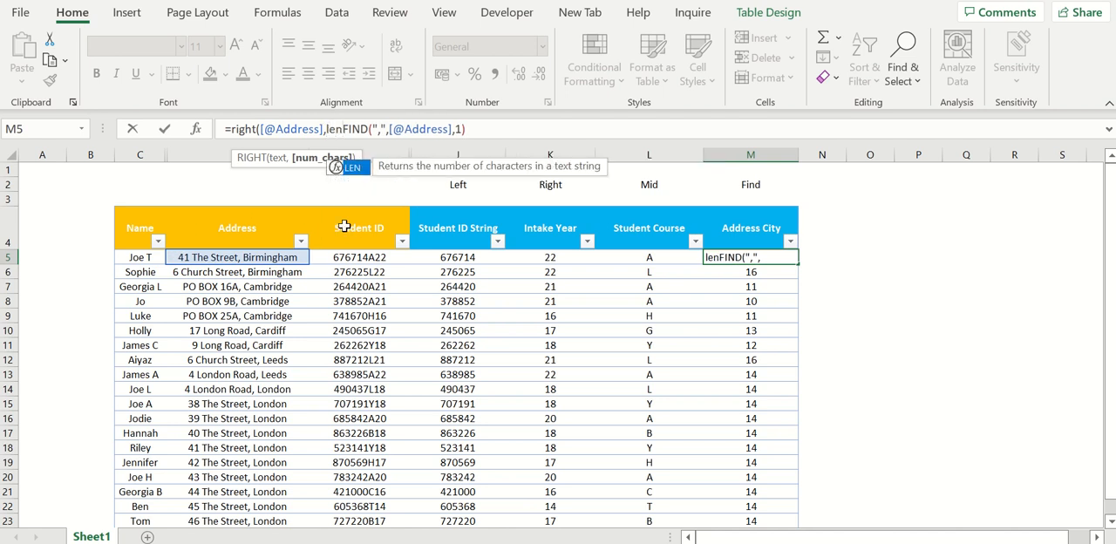
type("(")
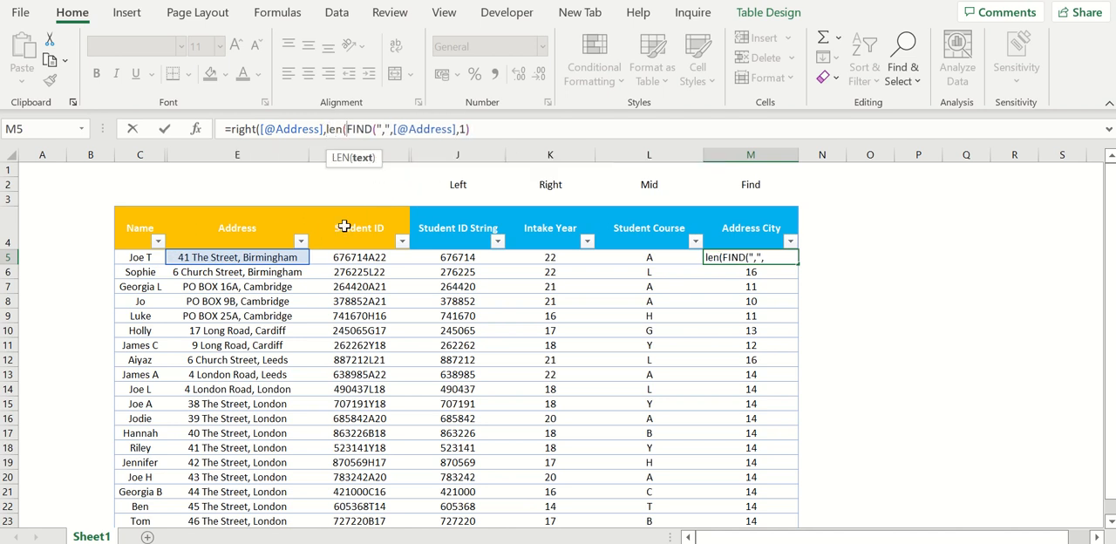
left_click(267, 258)
type(")")
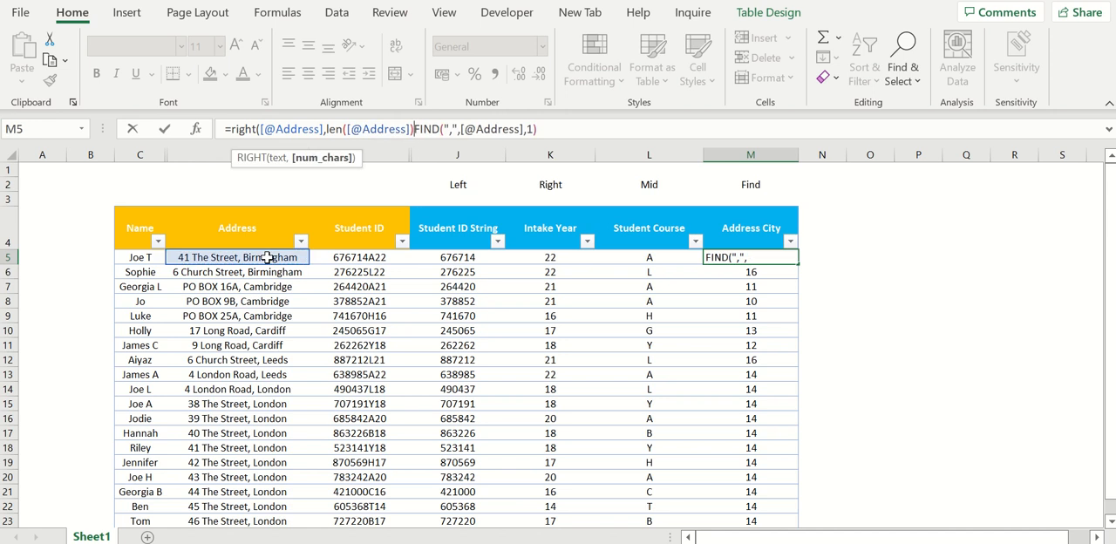
type("-")
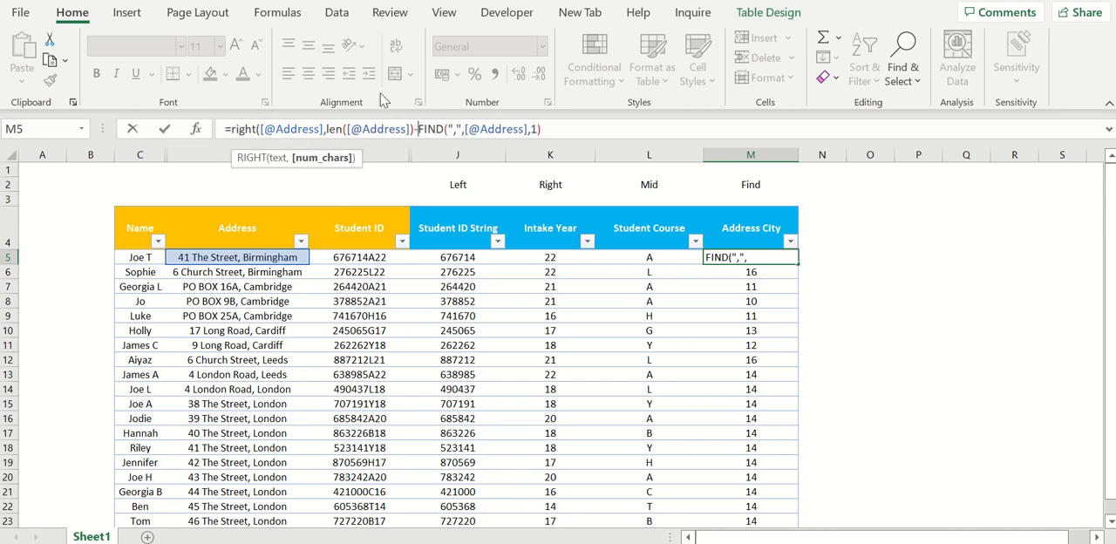
left_click(566, 131)
key("Return")
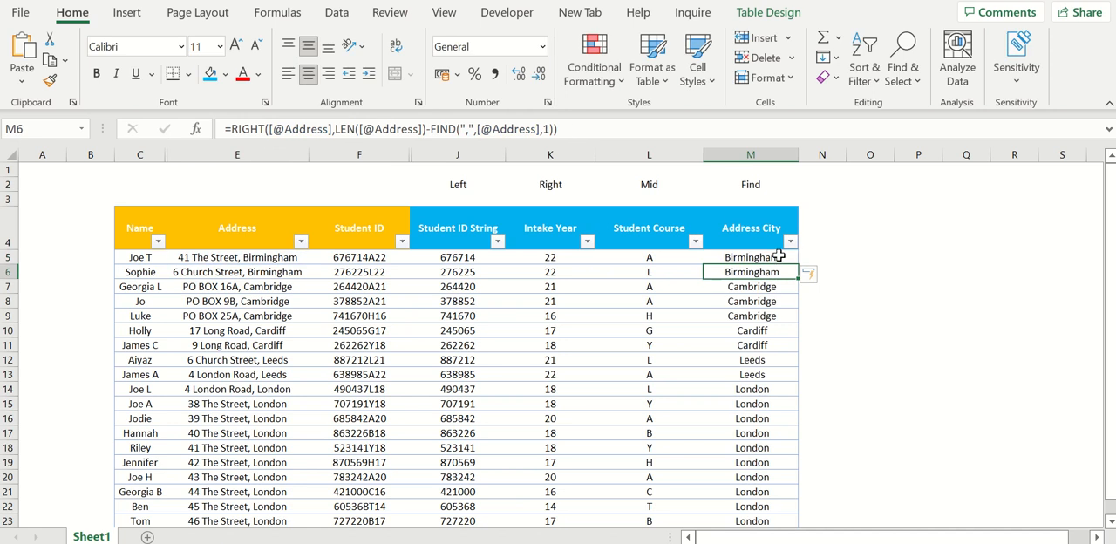
left_click_drag(778, 255, 780, 447)
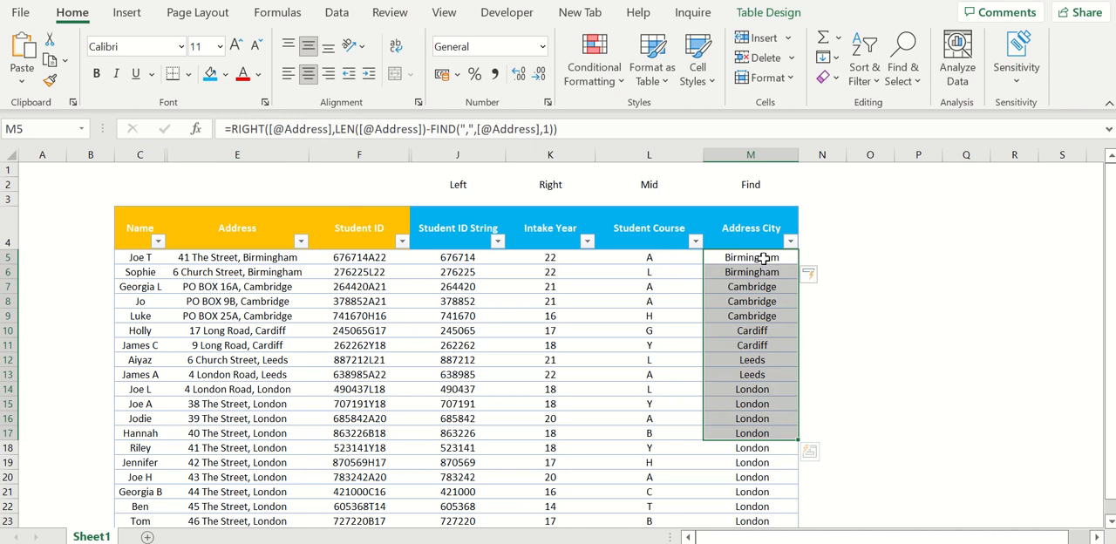
- Copy the first Address City result into O5 as a value and inspect its text for a leading space
left_click(764, 257)
key("ctrl+c")
right_click(868, 258)
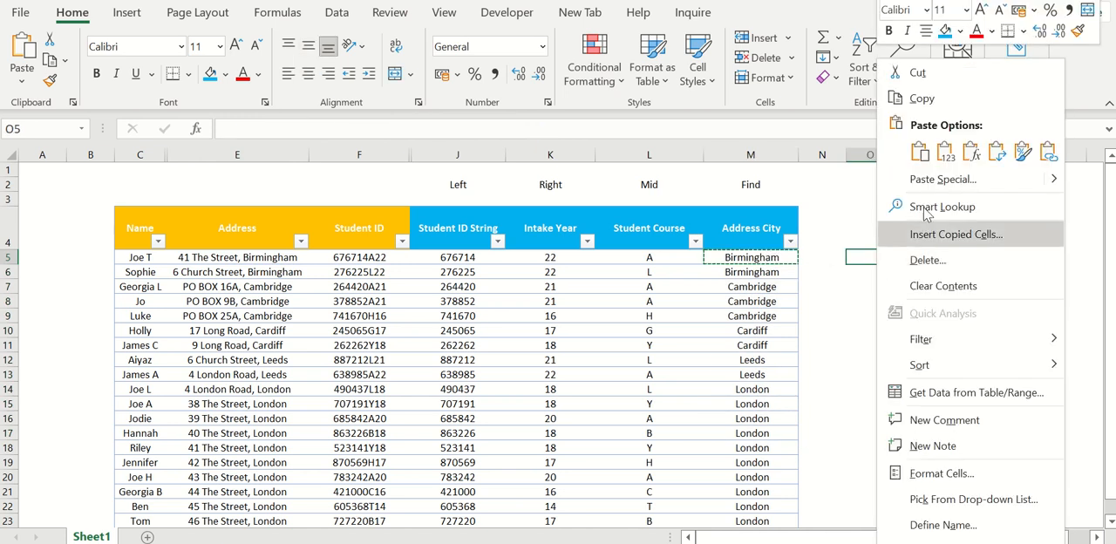
left_click(931, 138)
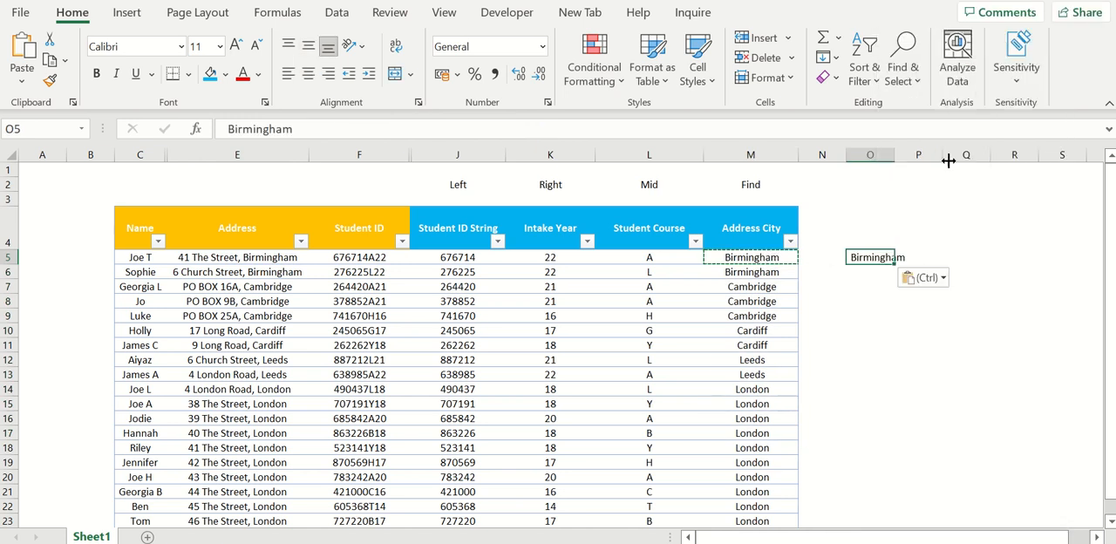
left_click(225, 129)
key("Return")
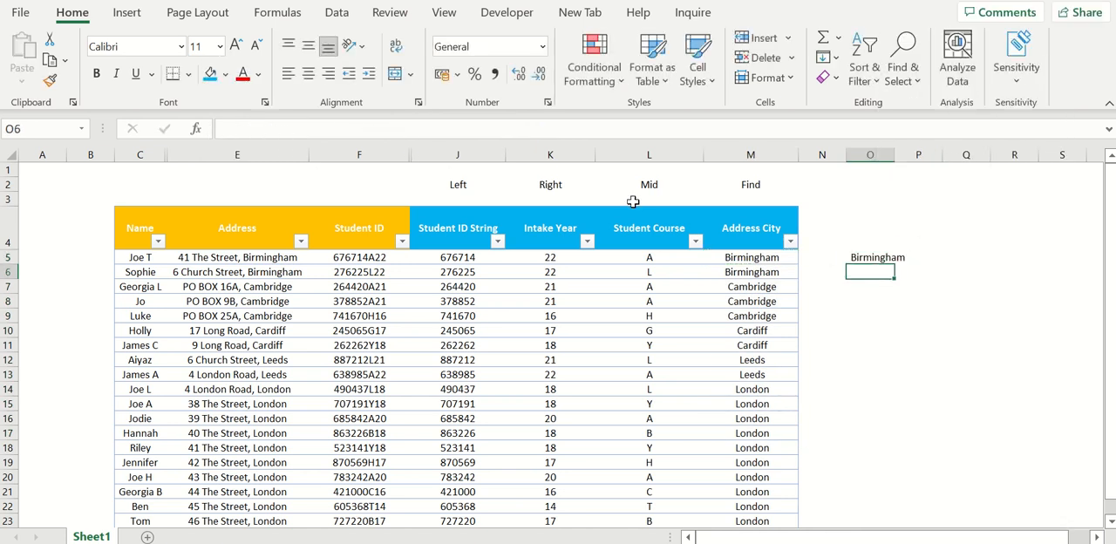
- Wrap the Address City RIGHT formula in TRIM to remove the leading space from the city names
left_click(731, 259)
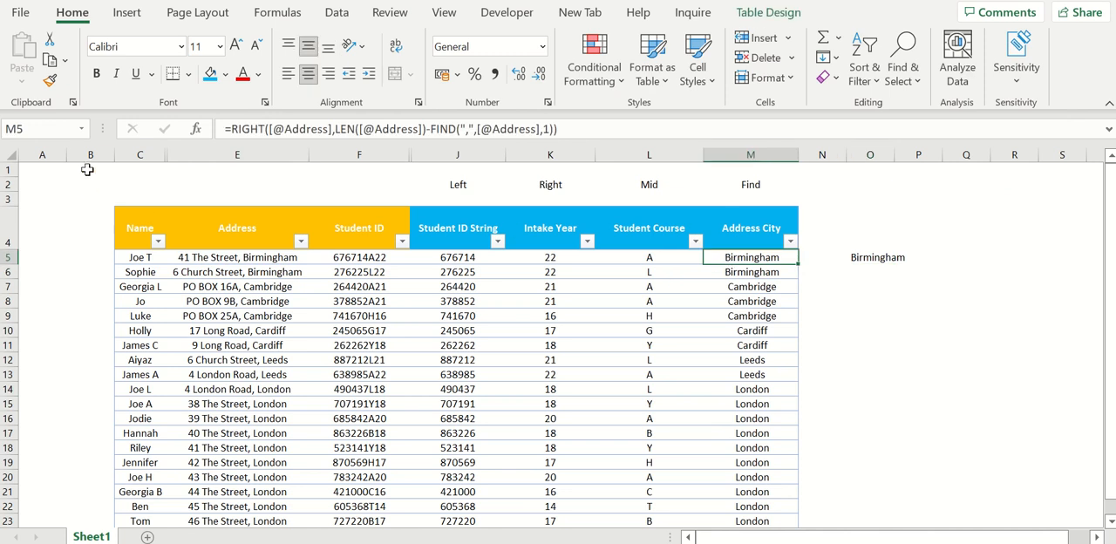
left_click(231, 129)
type("trim(")
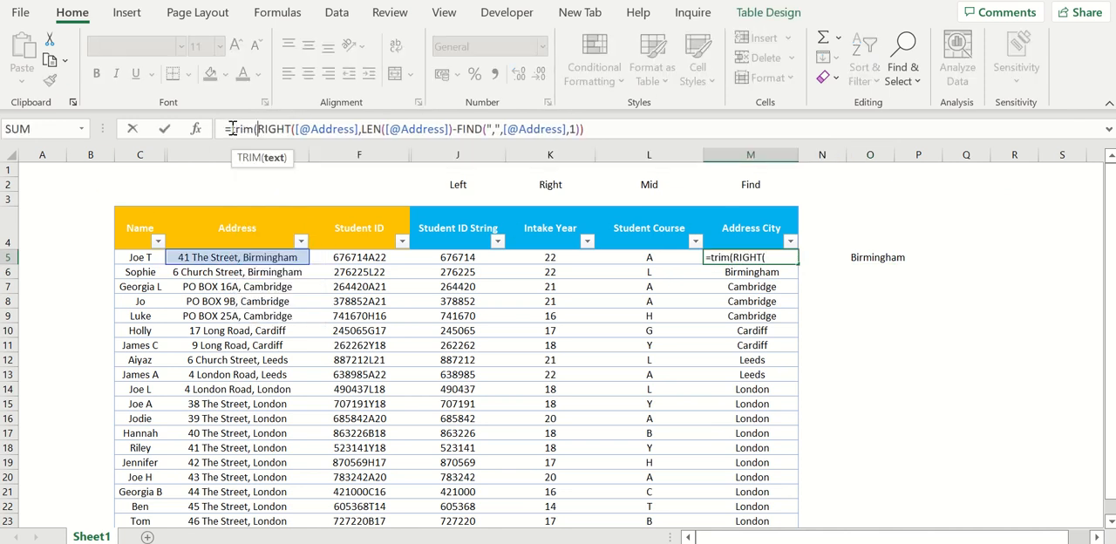
left_click(641, 123)
type(")")
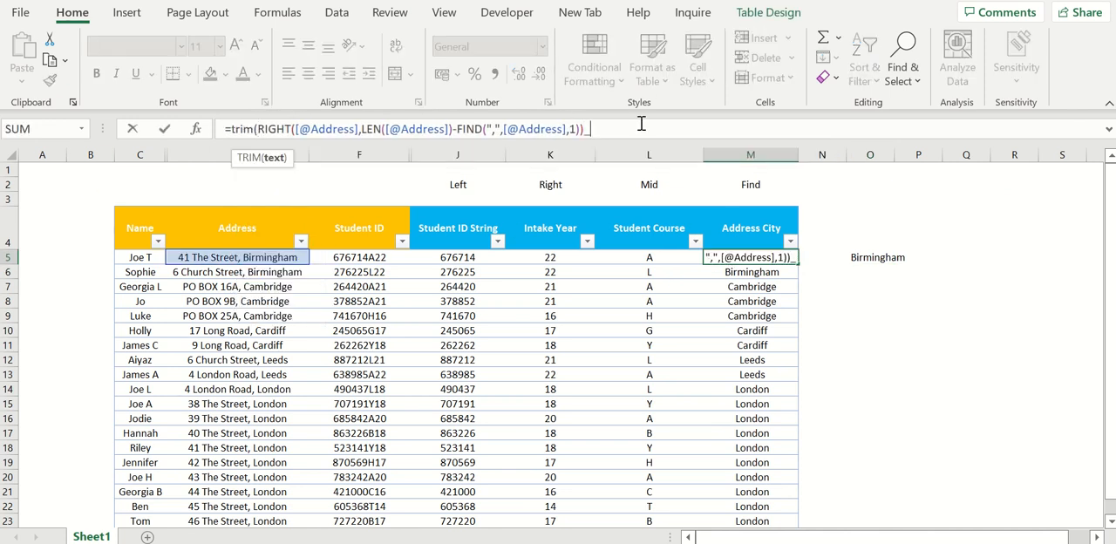
key("Return")
- Paste the trimmed first Address City result as a value into O6 to compare it with O5
left_click(752, 256)
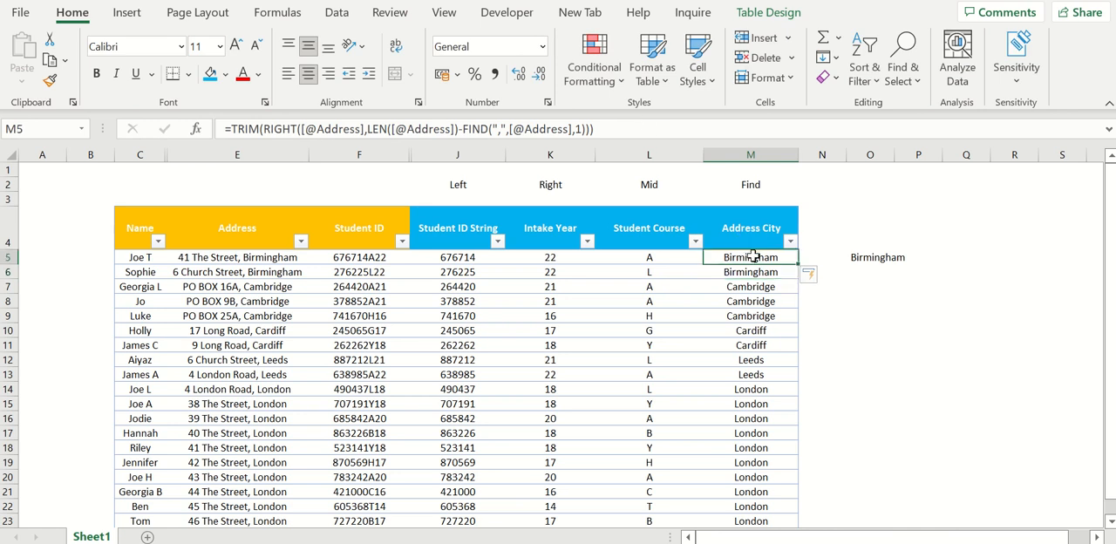
key("ctrl+c")
right_click(867, 272)
left_click(936, 152)
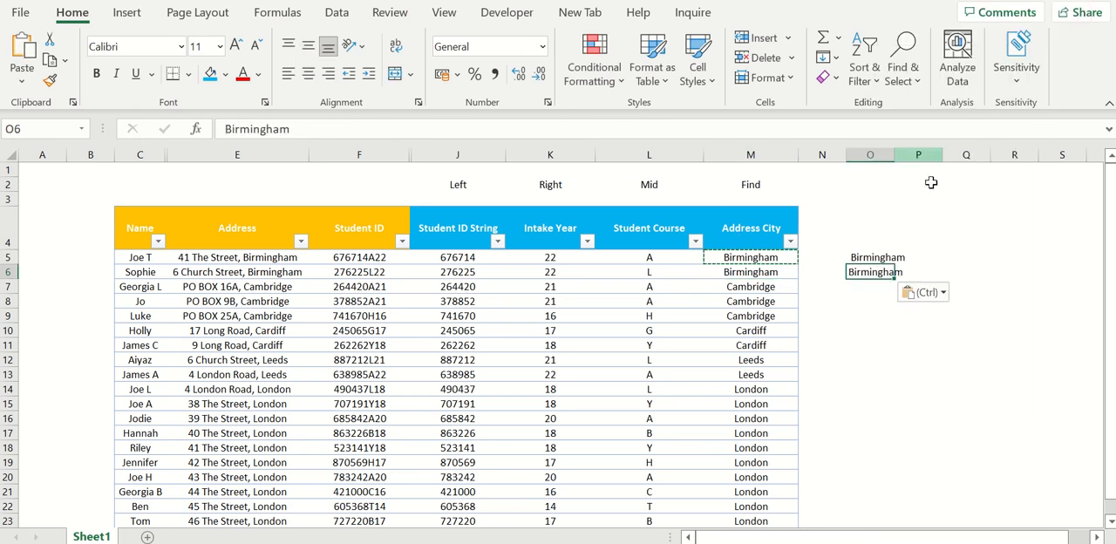
- Clear the two pasted comparison values from cells O5:O6
left_click_drag(863, 258, 866, 269)
key("Delete")
left_click(862, 301)
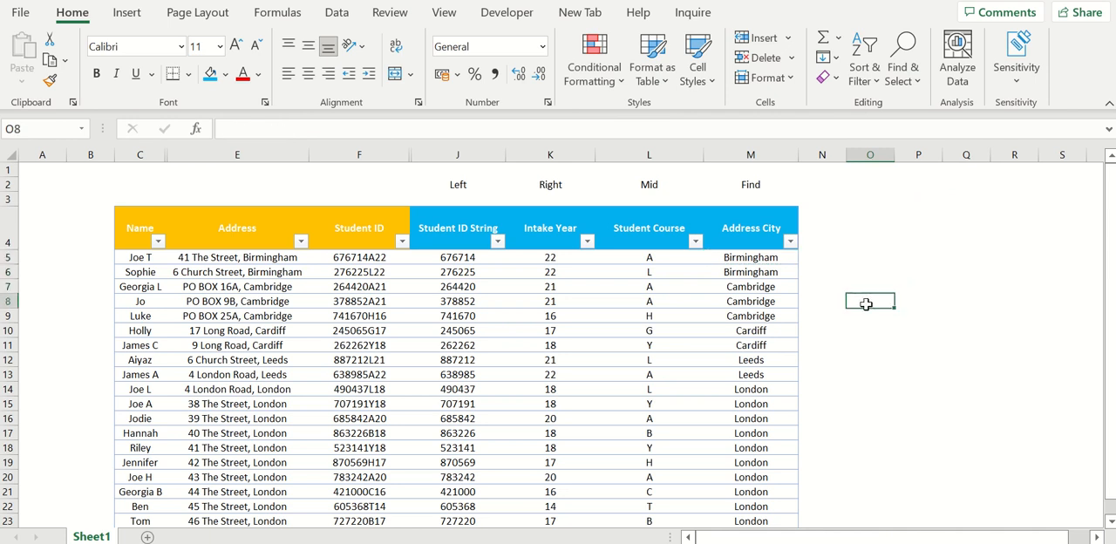